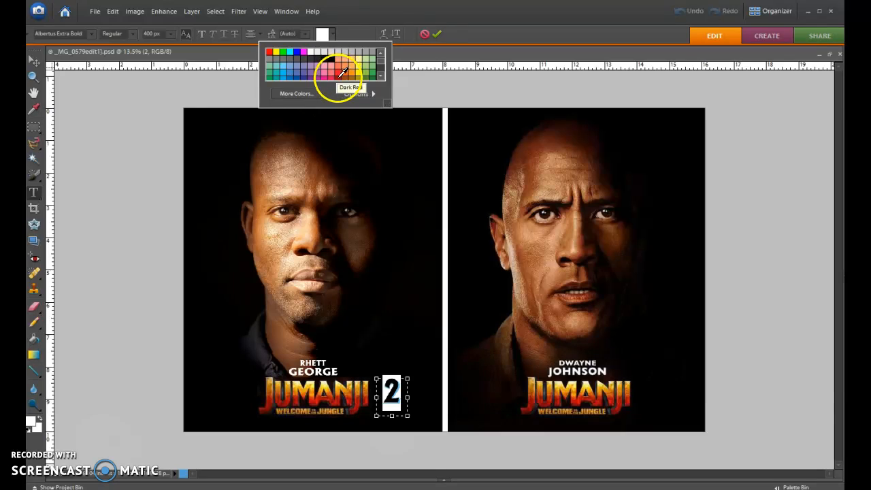
Step: Colour the 2 beside the Jumanji logo dark red and move it slightly left, off the copy behind it
{"action": "left_click", "coordinate": [96, 133]}
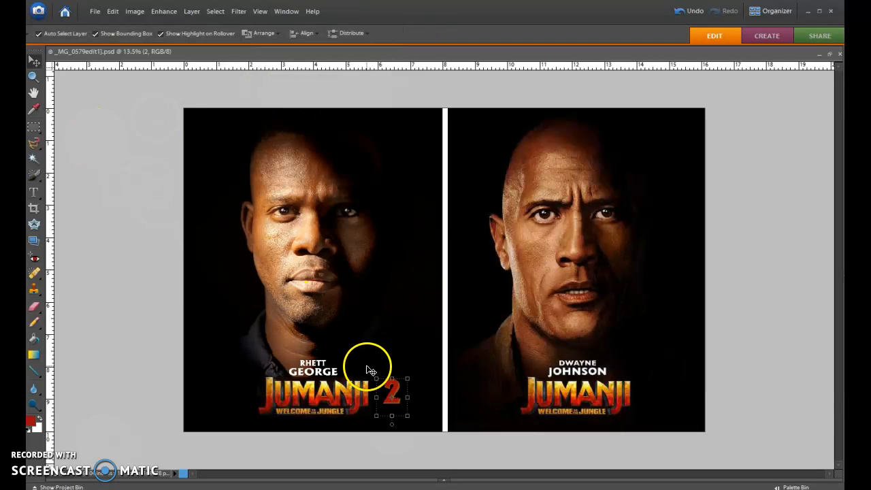
{"action": "mouse_move", "coordinate": [392, 390]}
{"action": "left_mouse_down"}
{"action": "mouse_move", "coordinate": [383, 393]}
{"action": "mouse_move", "coordinate": [396, 390]}
{"action": "left_mouse_up"}
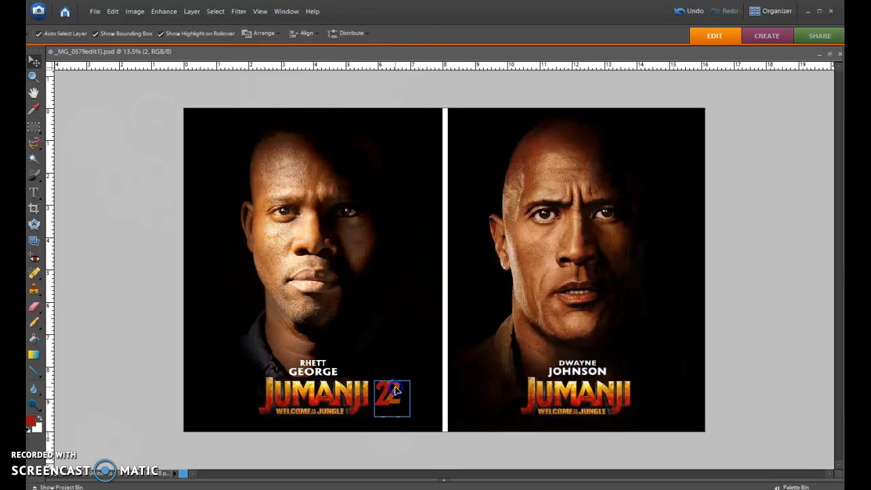
Step: Recolour the rear copy of the 2 yellow and move it left behind the dark red 2
{"action": "double_click", "coordinate": [397, 390]}
{"action": "left_click", "coordinate": [321, 34]}
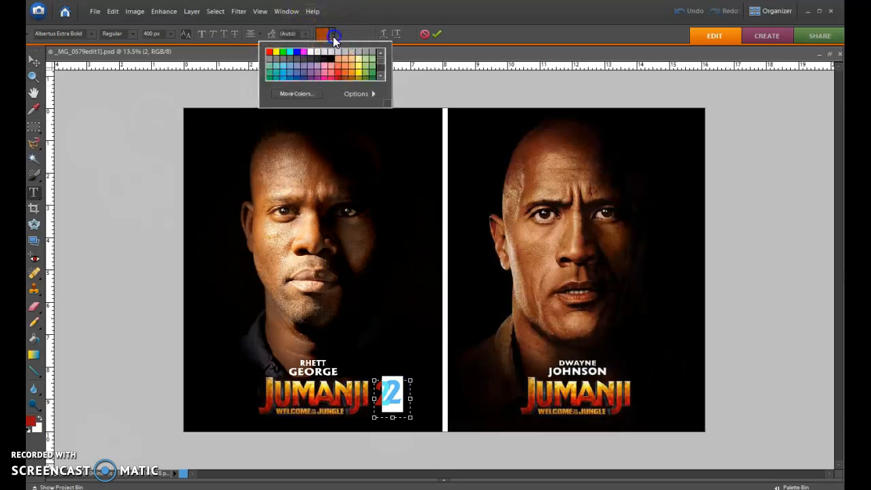
{"action": "left_click", "coordinate": [359, 70]}
{"action": "left_click", "coordinate": [159, 160]}
{"action": "left_click", "coordinate": [393, 396]}
{"action": "left_click_drag", "start_coordinate": [395, 398], "coordinate": [385, 400]}
Step: Recolour the rear 2 orange so it forms a lighter edge around the dark red 2
{"action": "double_click", "coordinate": [390, 394]}
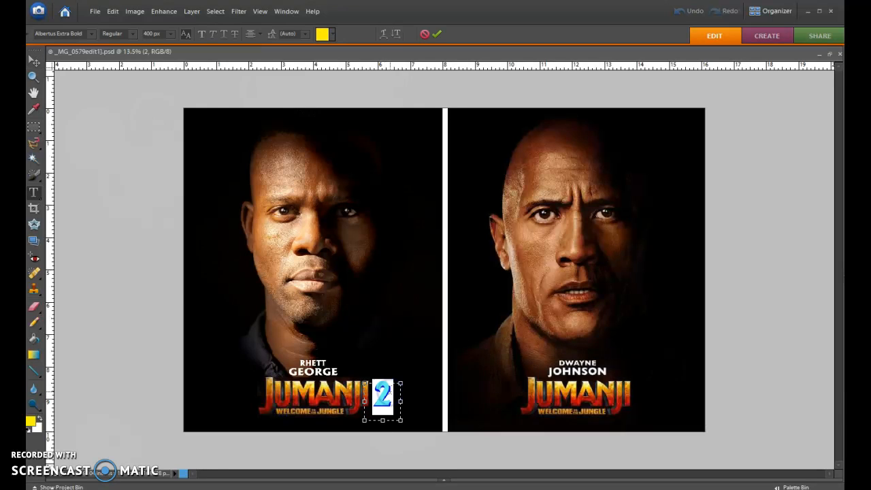
{"action": "left_click", "coordinate": [333, 34]}
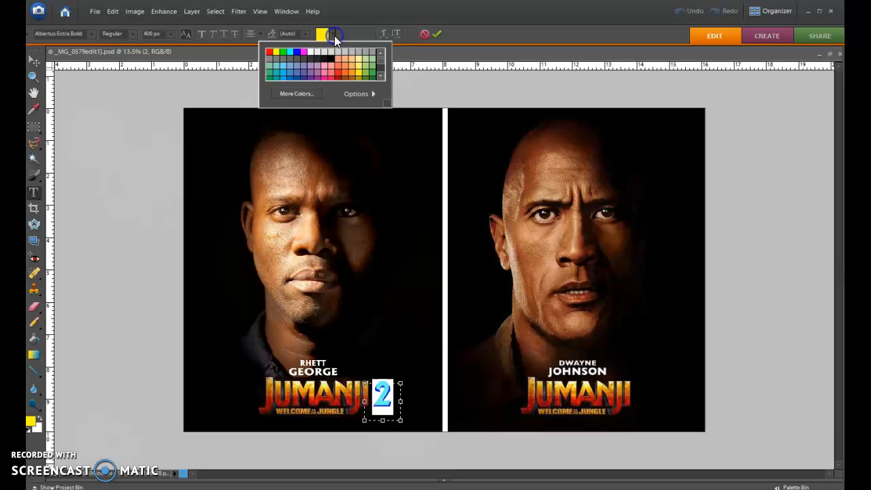
{"action": "left_click", "coordinate": [380, 76]}
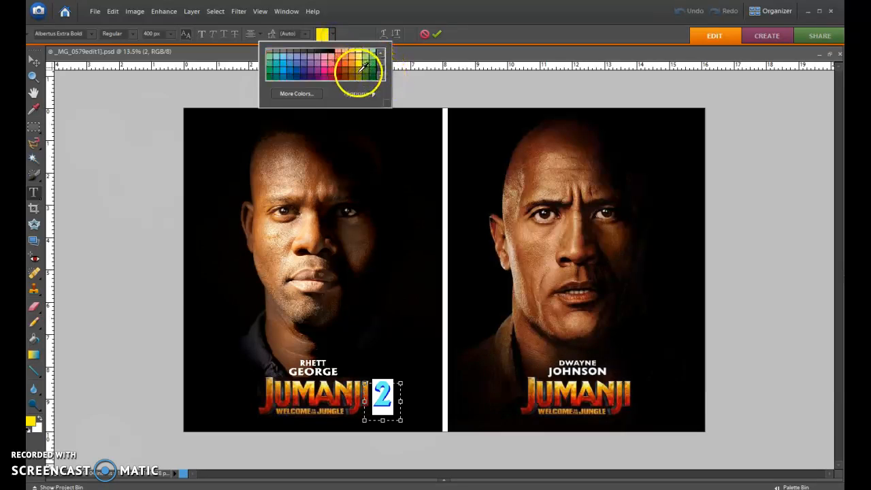
{"action": "left_click", "coordinate": [383, 54]}
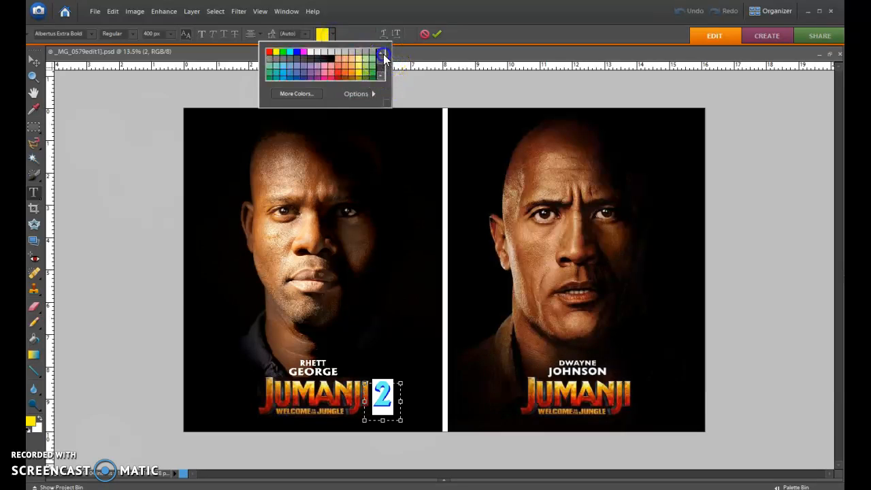
{"action": "left_click", "coordinate": [378, 76]}
{"action": "left_click", "coordinate": [377, 76]}
{"action": "left_click", "coordinate": [382, 55]}
{"action": "left_click", "coordinate": [382, 56]}
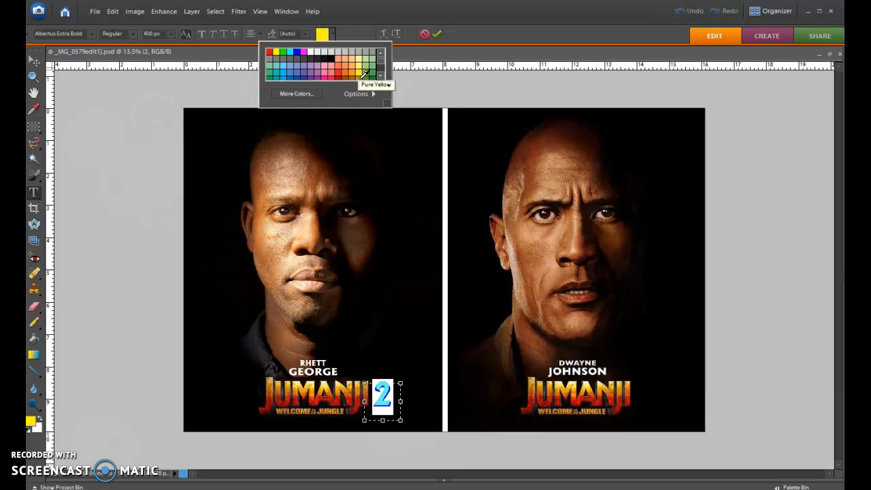
{"action": "left_click", "coordinate": [355, 72]}
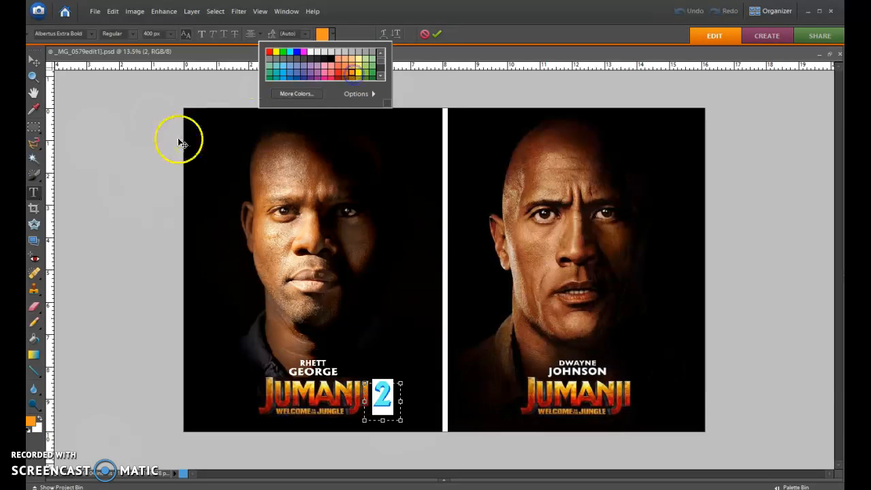
{"action": "left_click", "coordinate": [33, 59]}
{"action": "double_click", "coordinate": [383, 394]}
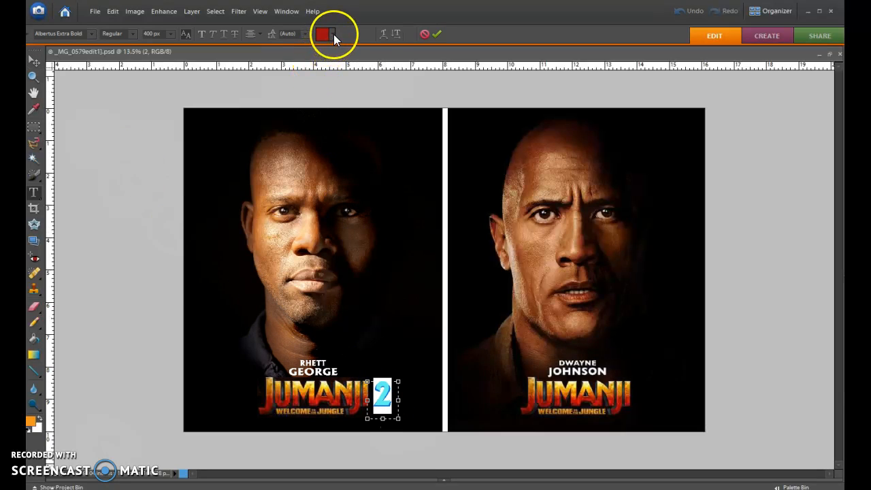
{"action": "left_click", "coordinate": [334, 34]}
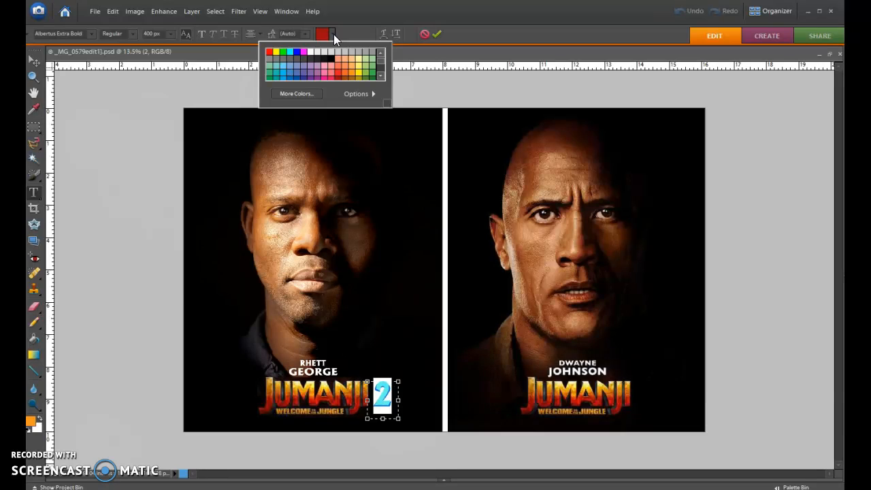
{"action": "left_click", "coordinate": [128, 162]}
{"action": "left_click", "coordinate": [112, 188]}
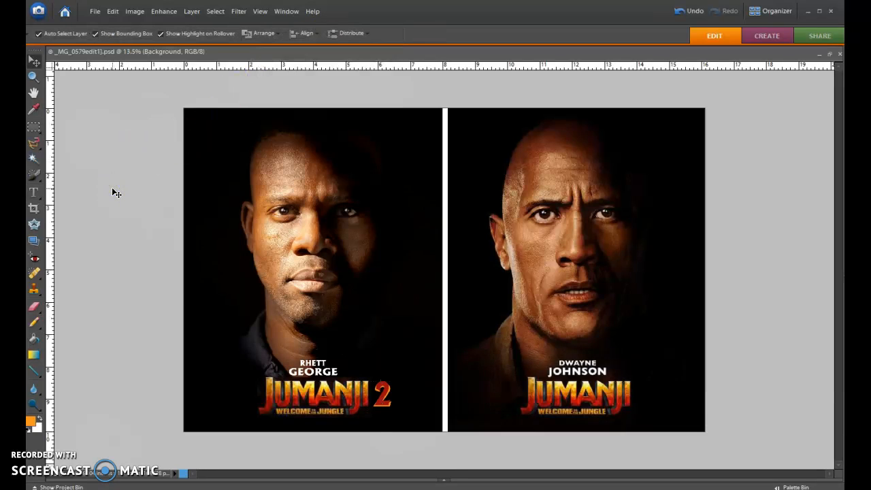
{"action": "left_click", "coordinate": [392, 407]}
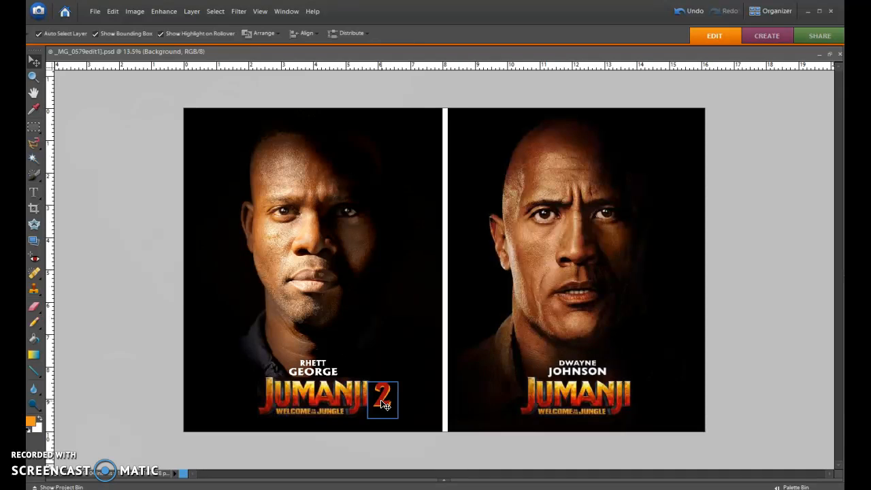
{"action": "left_click", "coordinate": [162, 266]}
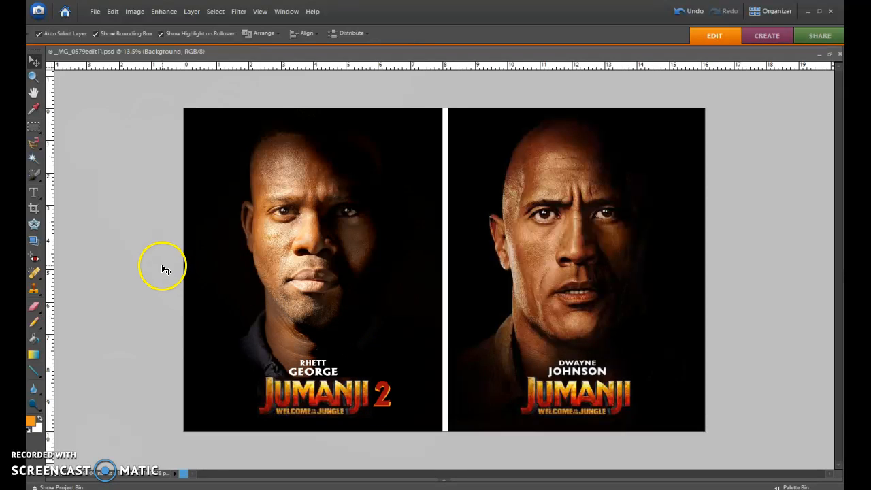
Step: Try to select both overlapping 2 layers together with a selection box
{"action": "left_click", "coordinate": [410, 415]}
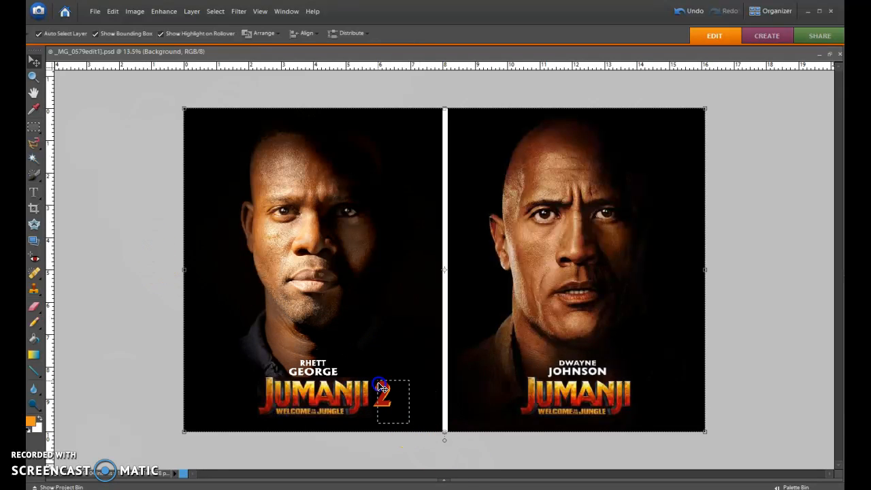
{"action": "left_click_drag", "start_coordinate": [394, 414], "coordinate": [379, 394]}
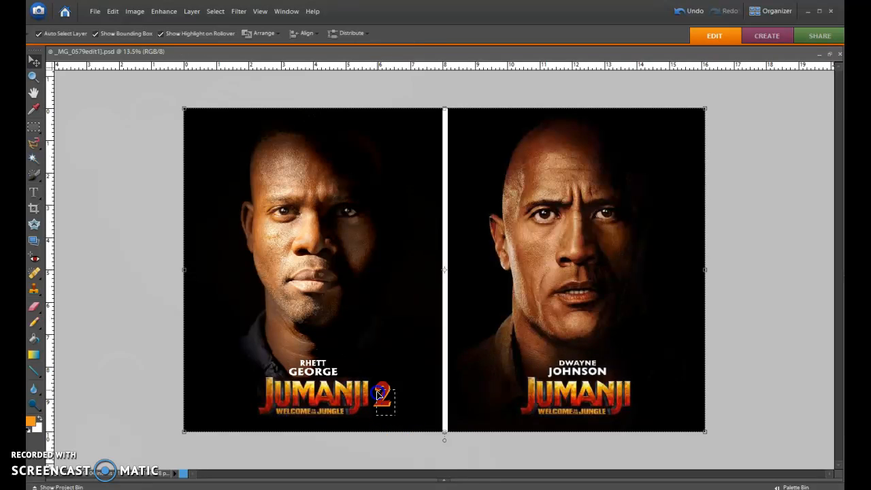
{"action": "left_click", "coordinate": [405, 446]}
Step: Try to stretch the front 2 slightly in height, undo the last two changes and deselect the layer
{"action": "left_click", "coordinate": [389, 395]}
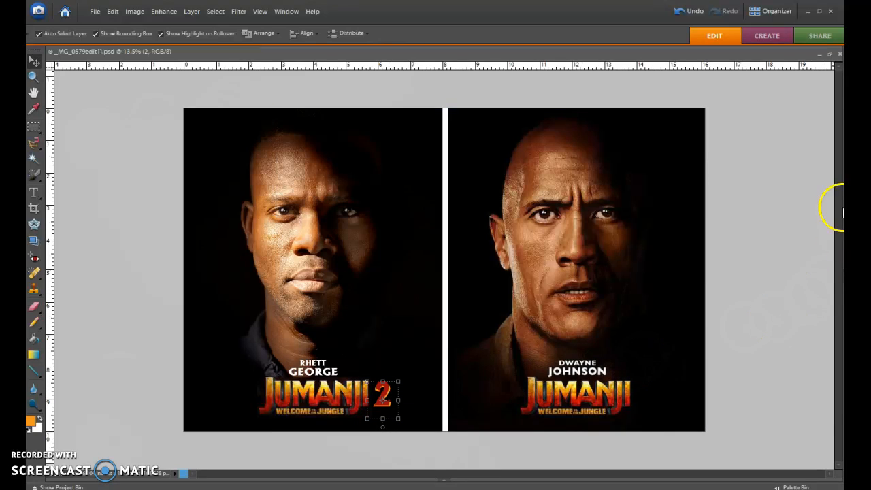
{"action": "left_click", "coordinate": [385, 386]}
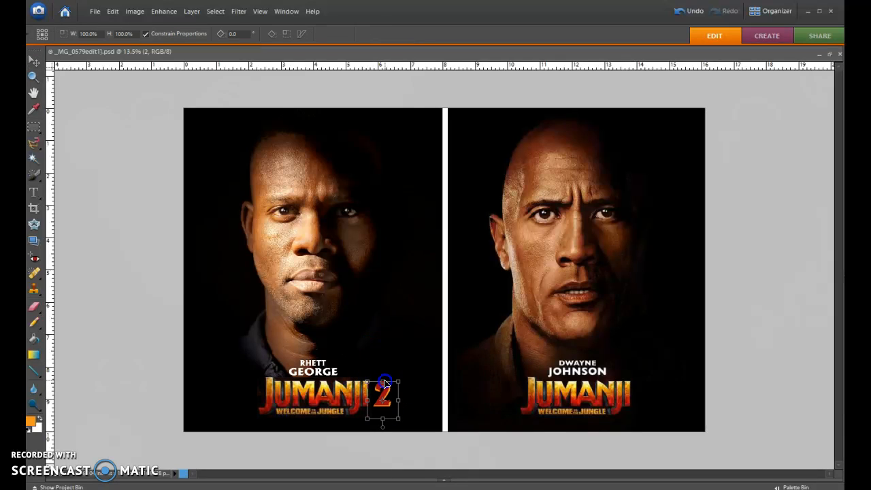
{"action": "left_click_drag", "start_coordinate": [383, 378], "coordinate": [382, 378]}
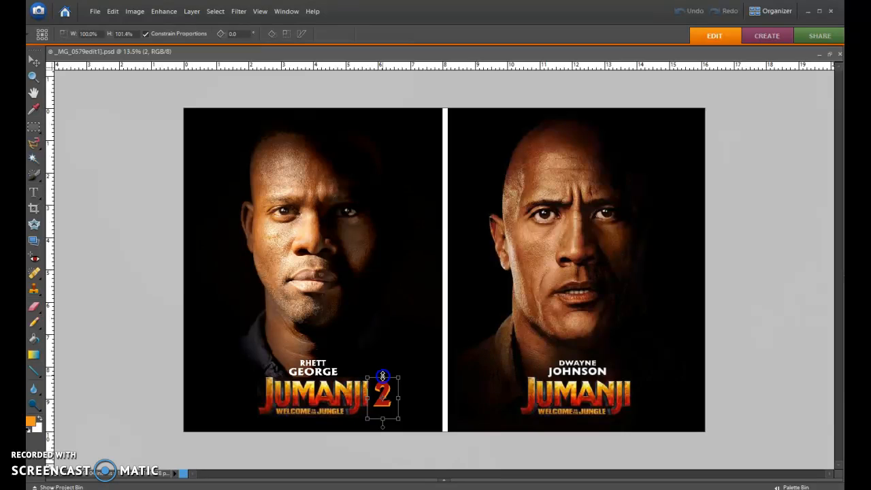
{"action": "left_click_drag", "start_coordinate": [383, 376], "coordinate": [382, 380]}
{"action": "left_click", "coordinate": [372, 435]}
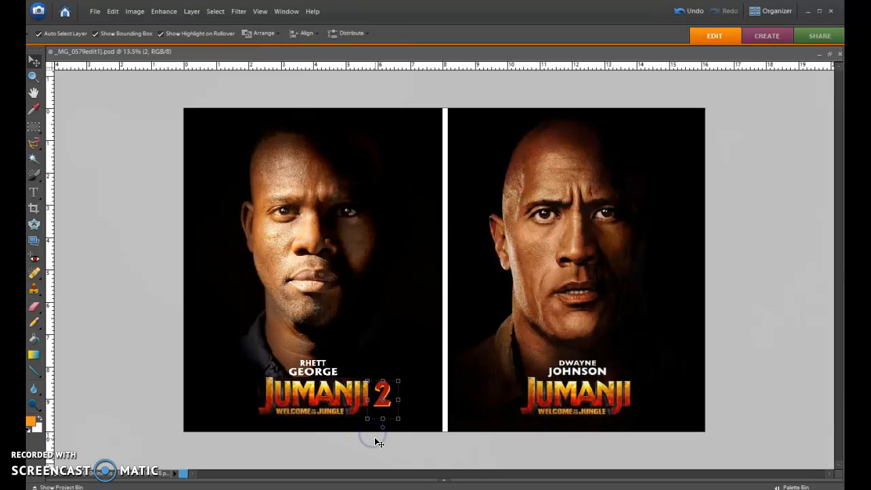
{"action": "left_click", "coordinate": [375, 438]}
{"action": "key", "text": "ctrl+z"}
{"action": "key", "text": "ctrl+z"}
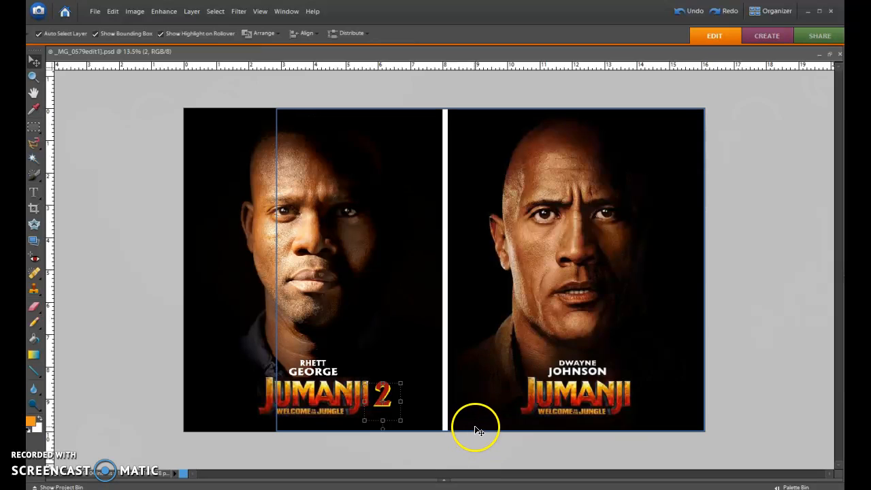
{"action": "left_click", "coordinate": [168, 298]}
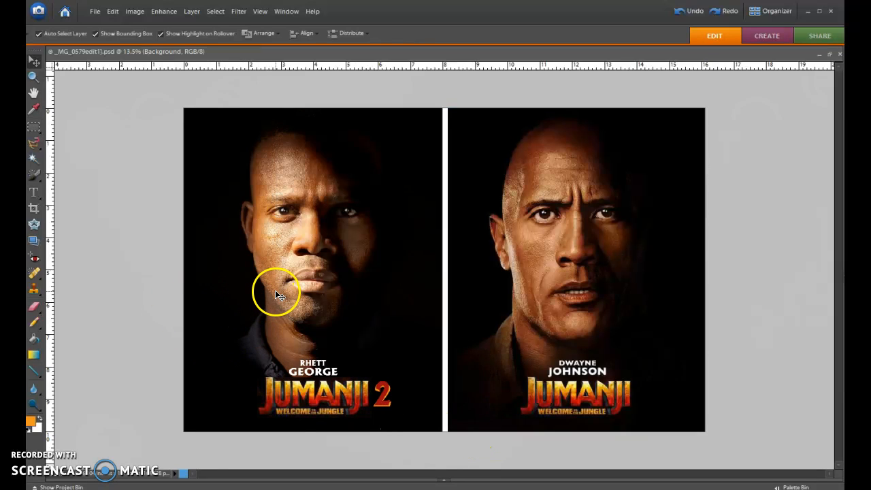
Step: Save the layered side-by-side image as _MG_0579edit1].psd in the Jumanji edit folder, replacing the existing file
{"action": "left_click", "coordinate": [109, 12]}
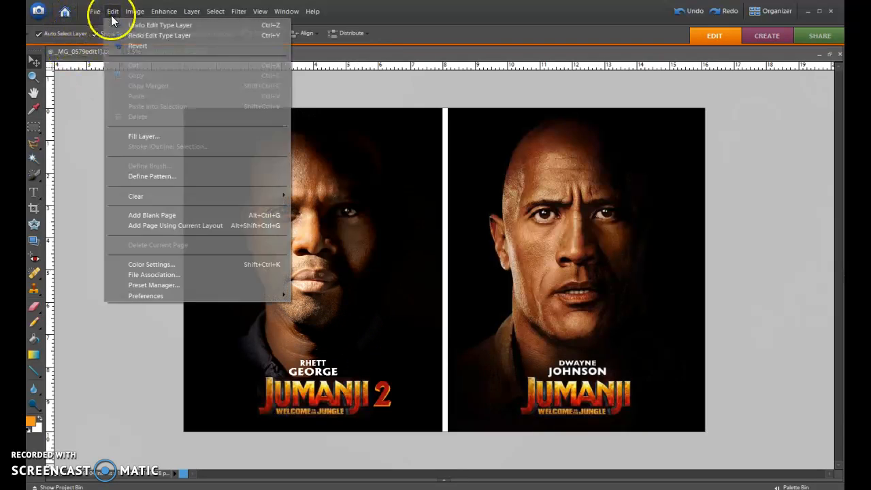
{"action": "left_click", "coordinate": [131, 116]}
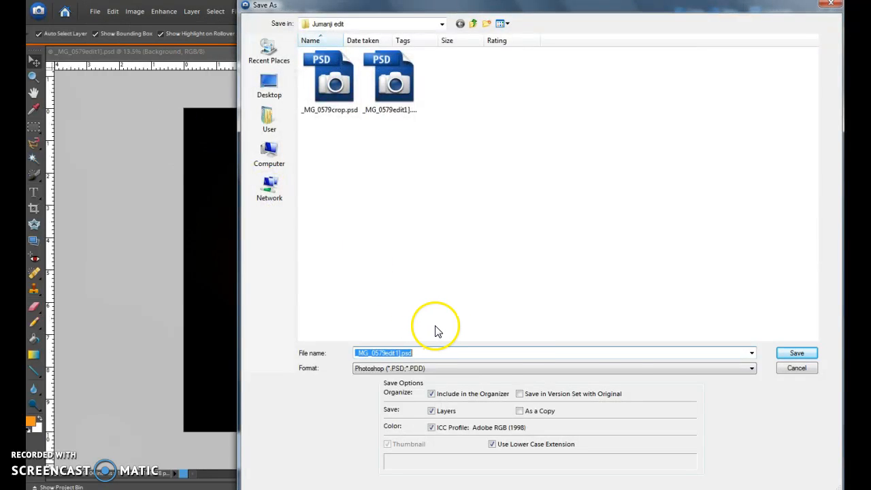
{"action": "left_click", "coordinate": [796, 353]}
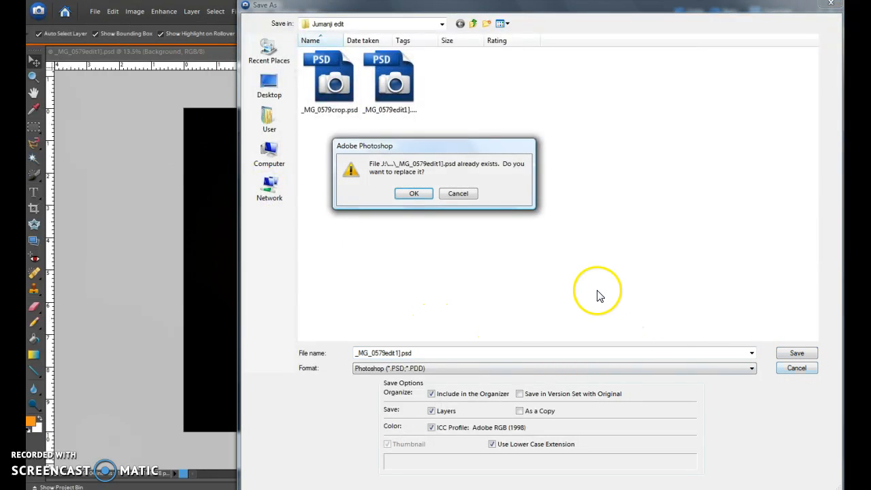
{"action": "left_click", "coordinate": [414, 194]}
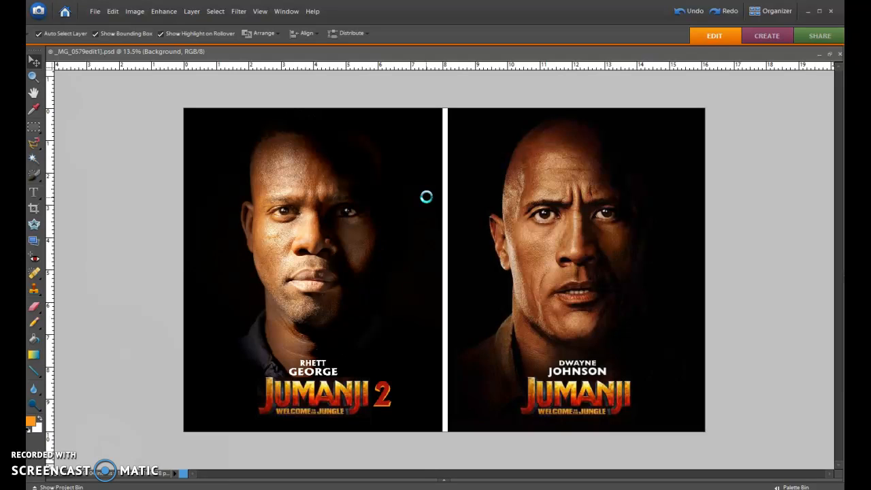
Step: Crop the image to the left poster only, removing the white divider and the Dwayne Johnson poster
{"action": "left_click", "coordinate": [33, 208]}
{"action": "left_click_drag", "start_coordinate": [168, 98], "coordinate": [440, 460]}
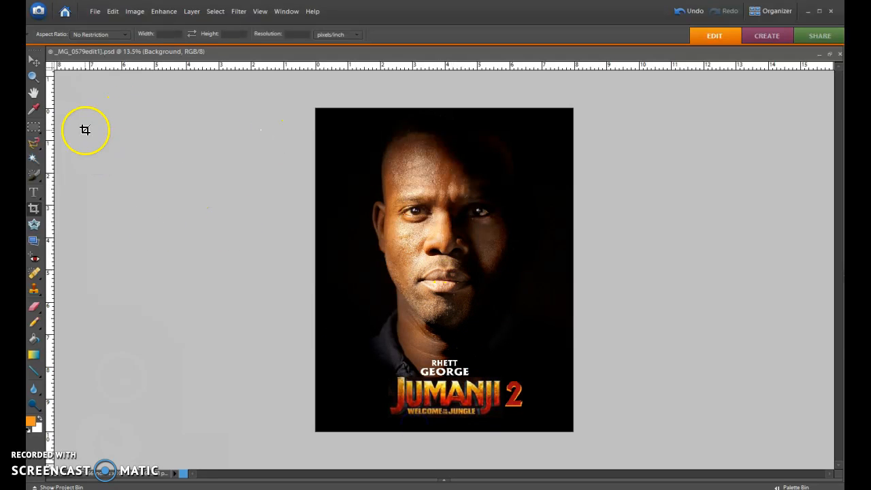
Step: Select the Jumanji logo and the 2 together and nudge them left until they are centred under the actor's name
{"action": "left_click", "coordinate": [35, 62]}
{"action": "left_click", "coordinate": [457, 400]}
{"action": "left_click", "coordinate": [521, 394], "text": "shift"}
{"action": "key", "text": "shift+Left"}
{"action": "key", "text": "shift+Left"}
{"action": "key", "text": "shift+Left"}
{"action": "key", "text": "shift+Left"}
{"action": "key", "text": "shift+Left"}
{"action": "key", "text": "shift+Left"}
{"action": "key", "text": "shift+Left"}
{"action": "key", "text": "shift+Left"}
{"action": "key", "text": "shift+Left"}
{"action": "key", "text": "shift+Left"}
{"action": "key", "text": "shift+Left"}
{"action": "key", "text": "shift+Left"}
{"action": "key", "text": "shift+Left"}
{"action": "key", "text": "shift+Left"}
{"action": "key", "text": "shift+Left"}
{"action": "key", "text": "shift+Left"}
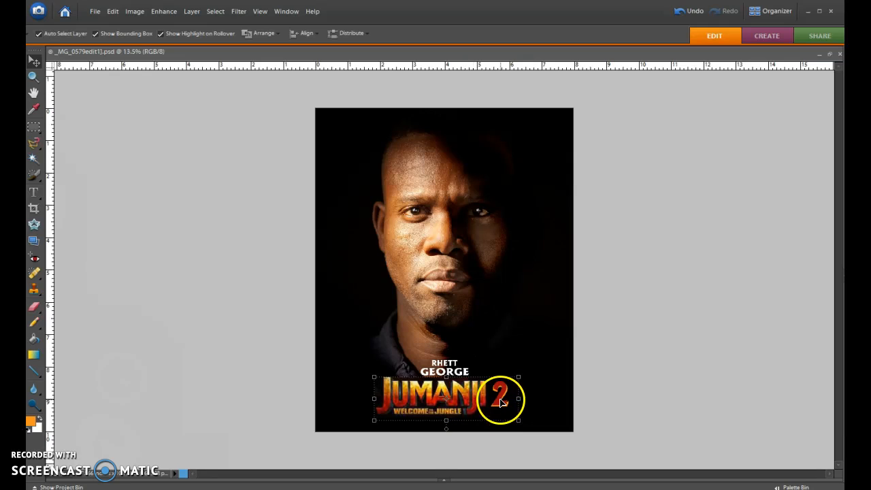
Step: Delete both overlapping 2 layers beside the Jumanji logo
{"action": "left_click", "coordinate": [616, 415]}
{"action": "left_click", "coordinate": [506, 390]}
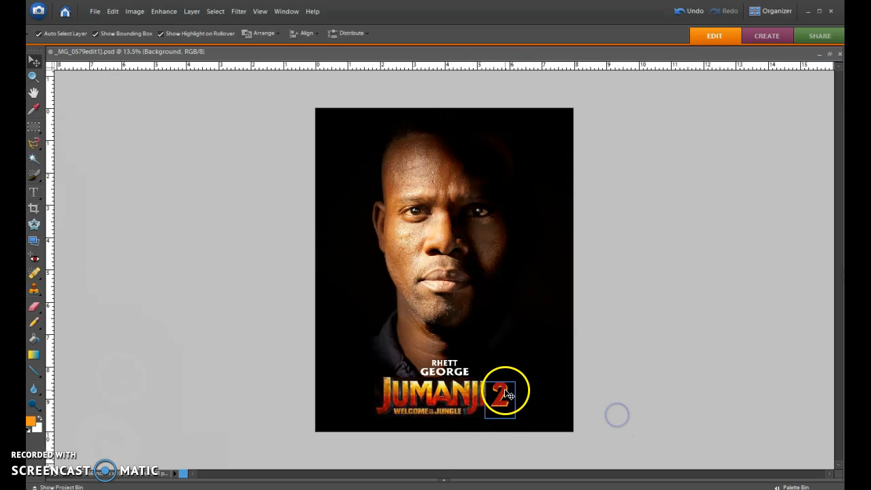
{"action": "key", "text": "Delete"}
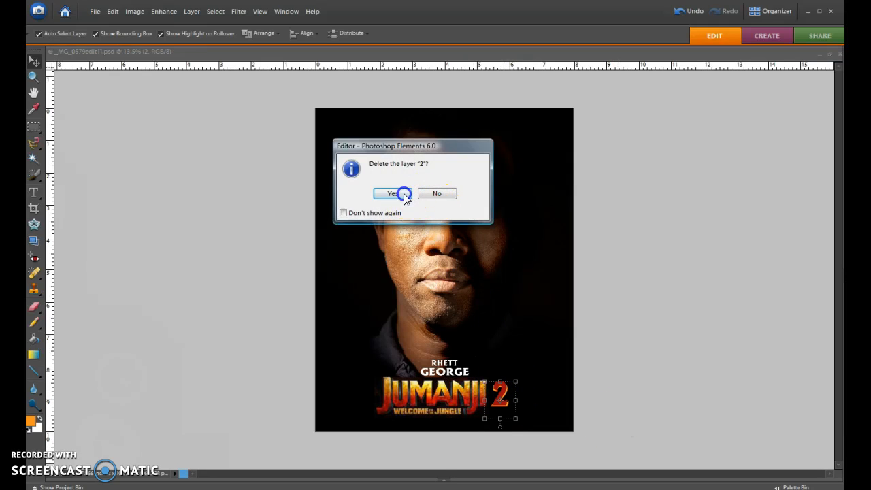
{"action": "left_click", "coordinate": [399, 192]}
{"action": "key", "text": "Delete"}
{"action": "left_click", "coordinate": [399, 194]}
Step: Nudge the Jumanji logo right until it is centred under the actor's name, and deselect it
{"action": "left_click", "coordinate": [451, 408]}
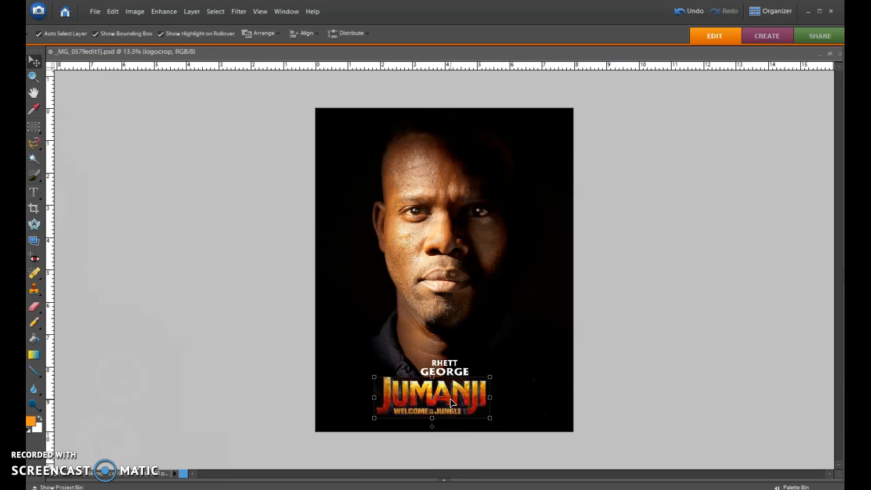
{"action": "key", "text": "Right"}
{"action": "key", "text": "Right"}
{"action": "key", "text": "Right"}
{"action": "key", "text": "Right"}
{"action": "key", "text": "Right"}
{"action": "key", "text": "Right"}
{"action": "key", "text": "Right"}
{"action": "key", "text": "Right"}
{"action": "key", "text": "Right"}
{"action": "key", "text": "Right"}
{"action": "key", "text": "Right"}
{"action": "key", "text": "Right"}
{"action": "key", "text": "Right"}
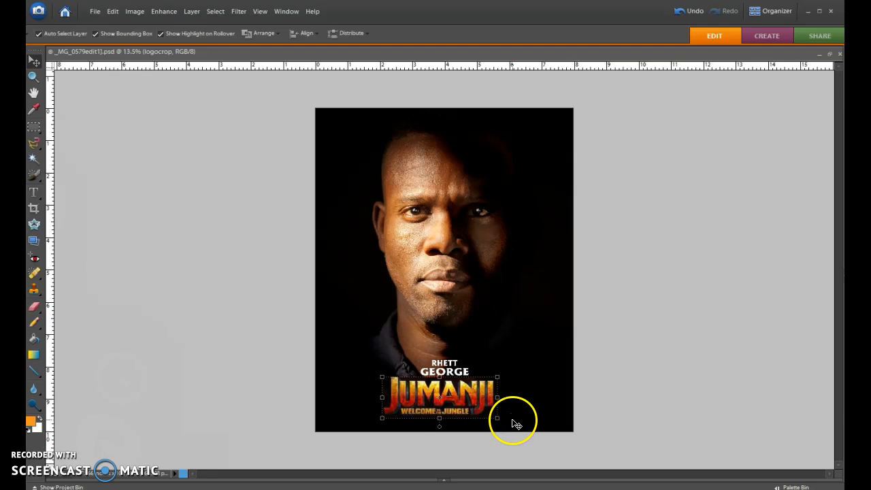
{"action": "key", "text": "Right"}
{"action": "key", "text": "Right"}
{"action": "key", "text": "Right"}
{"action": "key", "text": "Right"}
{"action": "key", "text": "Right"}
{"action": "key", "text": "Right"}
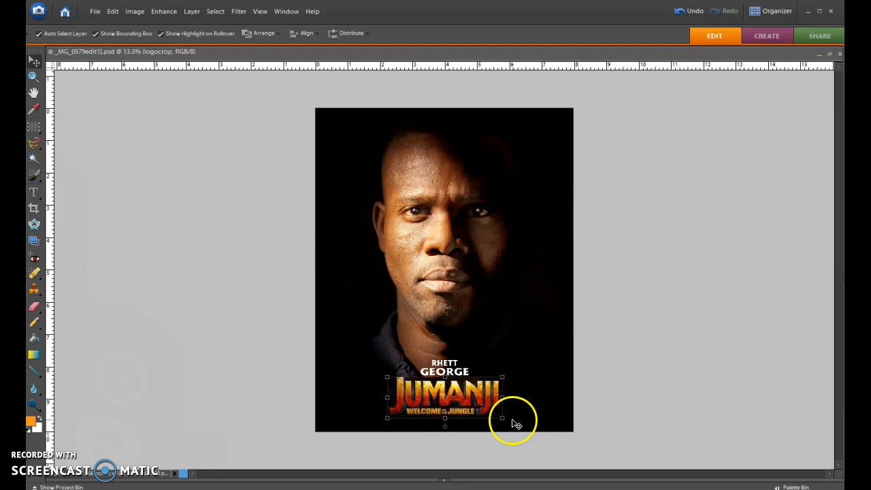
{"action": "left_click", "coordinate": [649, 365]}
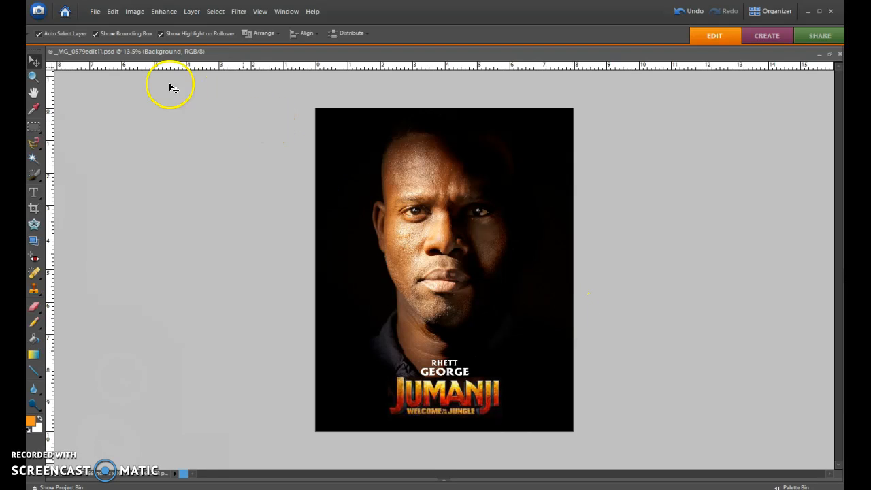
Step: Save a JPEG copy of the poster as final_MG_0579.jpg in the Jumanji edit folder at Maximum quality 12
{"action": "left_click", "coordinate": [95, 11]}
{"action": "left_click", "coordinate": [131, 115]}
{"action": "left_click", "coordinate": [440, 368]}
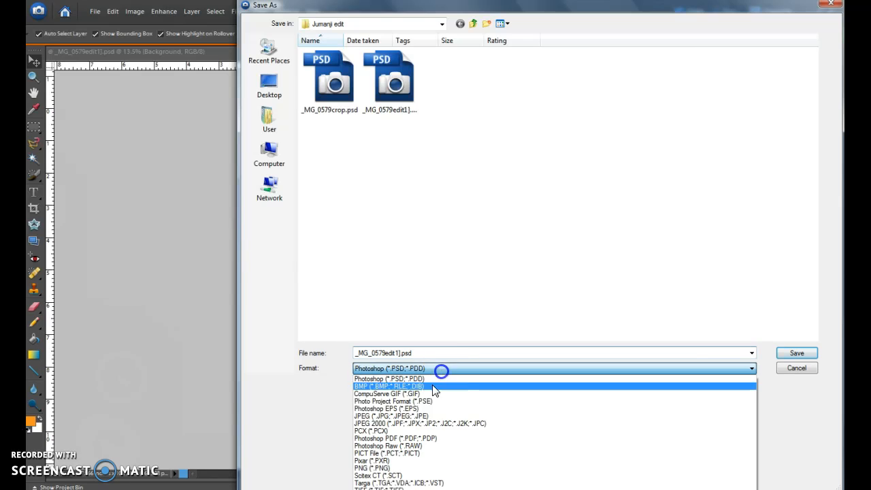
{"action": "left_click", "coordinate": [403, 413]}
{"action": "left_click", "coordinate": [388, 351]}
{"action": "left_click", "coordinate": [400, 353]}
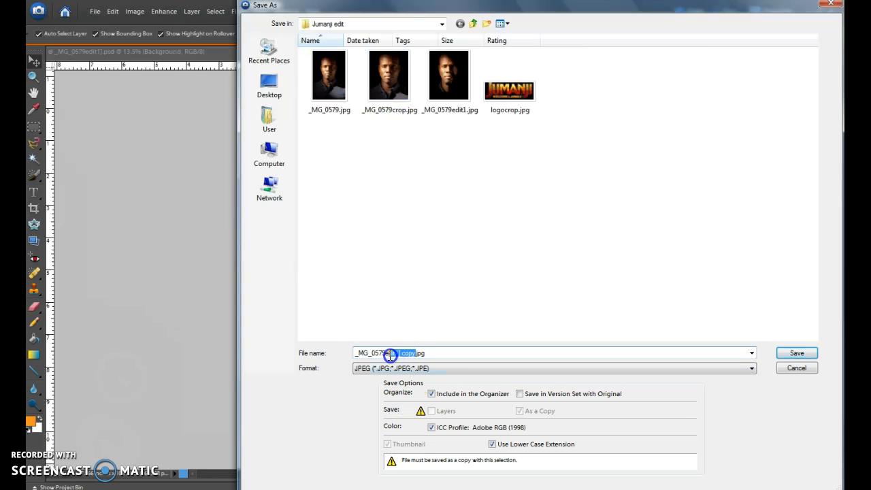
{"action": "left_click_drag", "start_coordinate": [386, 354], "coordinate": [380, 352]}
{"action": "key", "text": "BackSpace"}
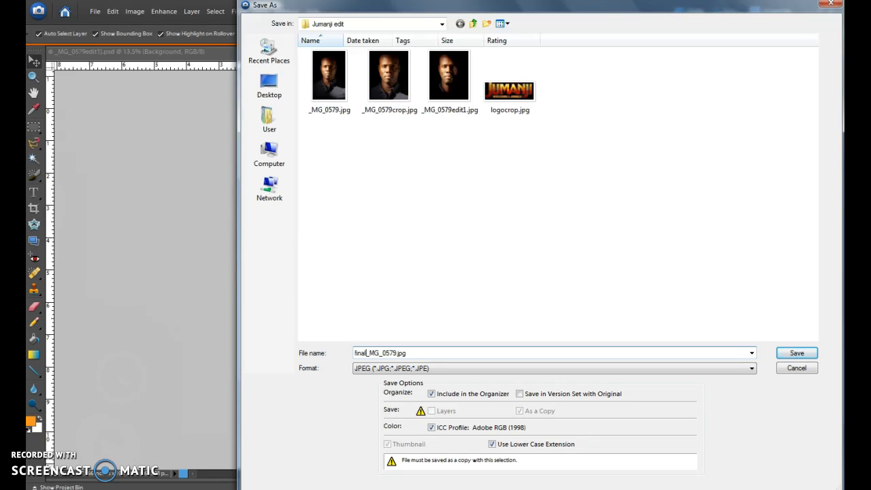
{"action": "left_click", "coordinate": [789, 351]}
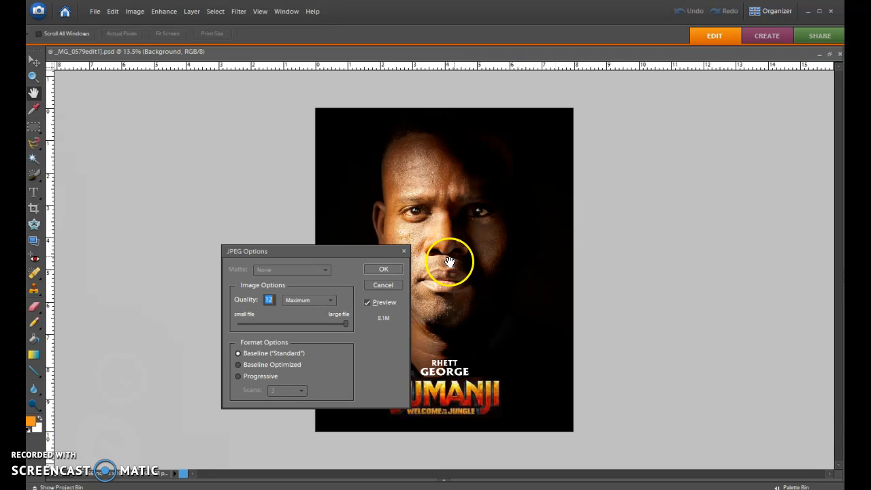
{"action": "left_click", "coordinate": [383, 270]}
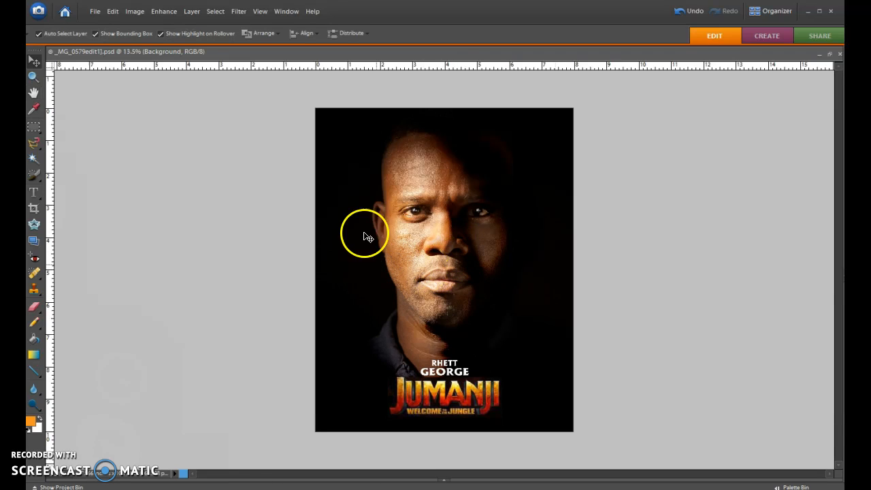
Step: Convert the poster's color profile to sRGB, flattening the layers before the profile change
{"action": "left_click", "coordinate": [135, 11]}
{"action": "mouse_move", "coordinate": [173, 96]}
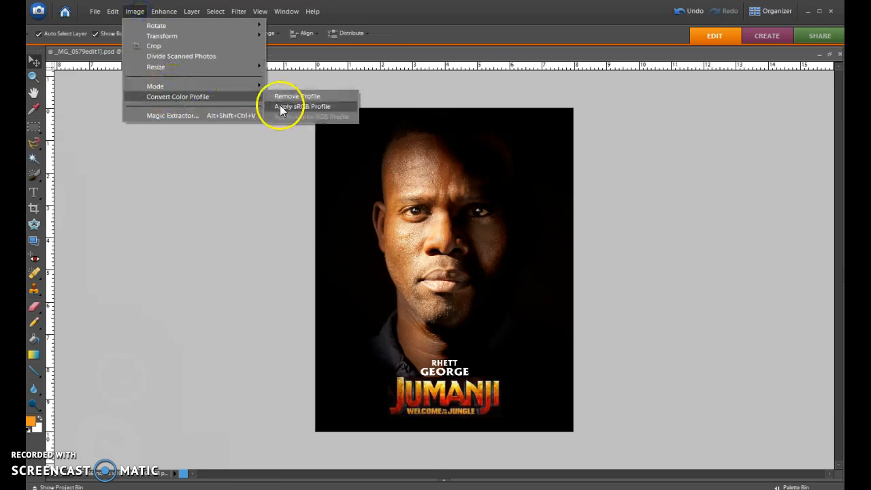
{"action": "left_click", "coordinate": [282, 107]}
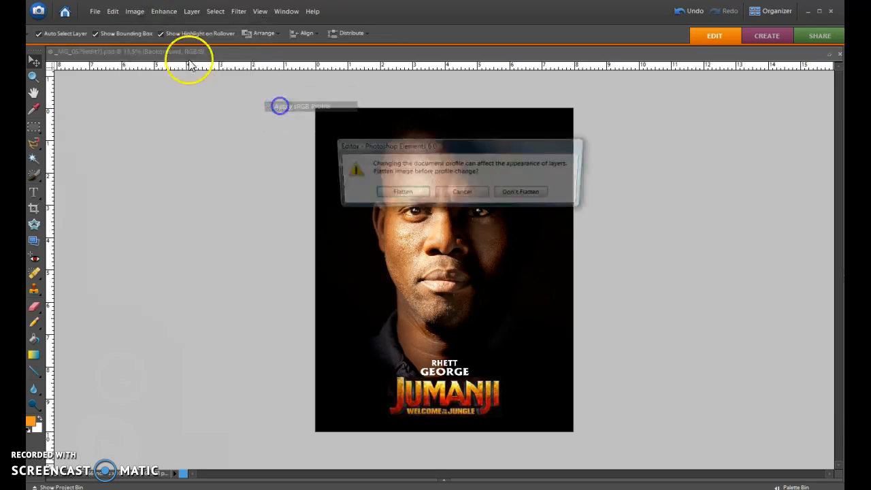
{"action": "left_click", "coordinate": [407, 195]}
Step: Resize the flattened poster to about 800 pixels wide with constrained proportions and Bicubic resampling
{"action": "left_click", "coordinate": [133, 12]}
{"action": "mouse_move", "coordinate": [180, 68]}
{"action": "left_click", "coordinate": [304, 67]}
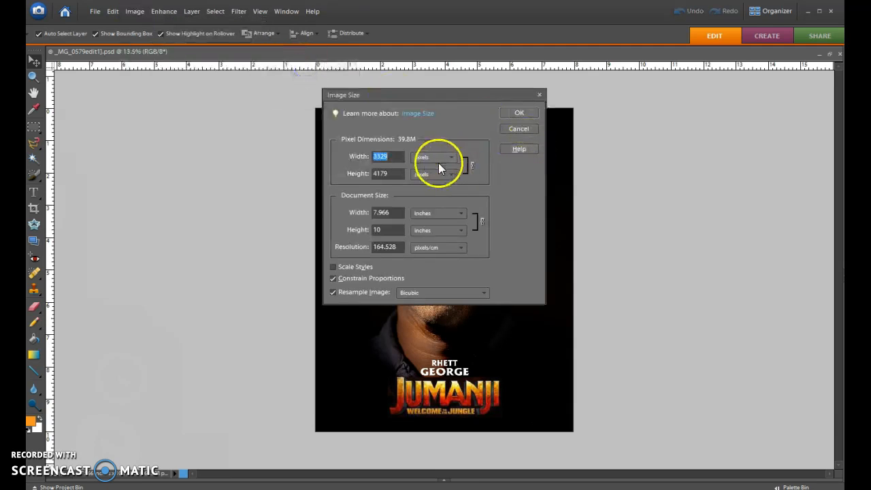
{"action": "type", "text": "12"}
{"action": "key", "text": "BackSpace"}
{"action": "key", "text": "BackSpace"}
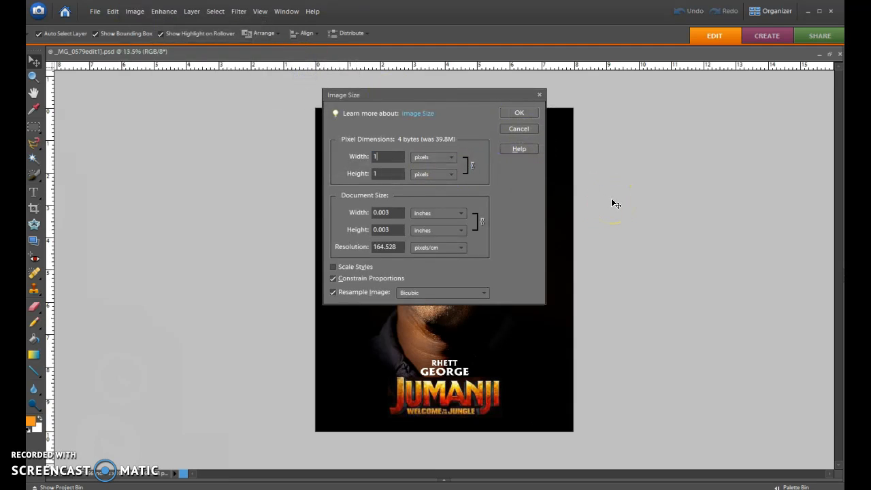
{"action": "type", "text": "900"}
{"action": "key", "text": "Return"}
{"action": "scroll", "coordinate": [550, 265], "scroll_direction": "up", "scroll_amount": 8}
{"action": "scroll", "coordinate": [469, 238], "scroll_direction": "up", "scroll_amount": 1}
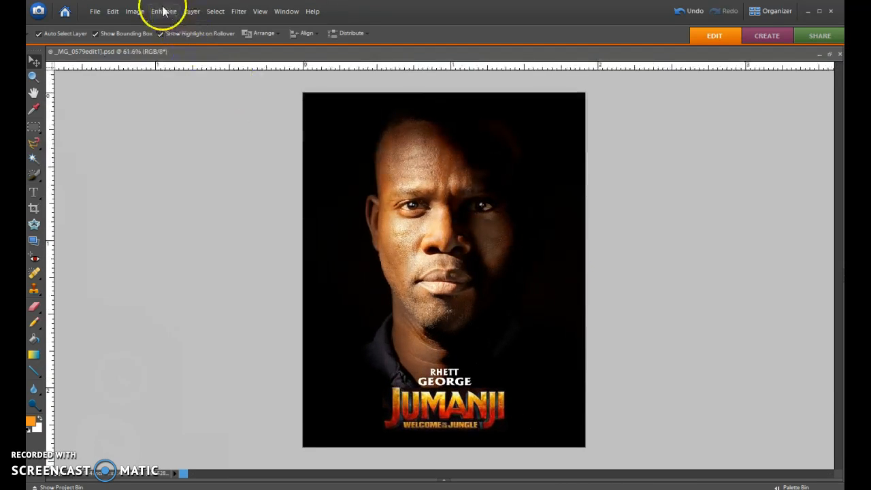
Step: Sharpen the resized poster with Adjust Sharpness at 100% amount, 0.5 pixels radius, removing Gaussian Blur
{"action": "left_click", "coordinate": [164, 11]}
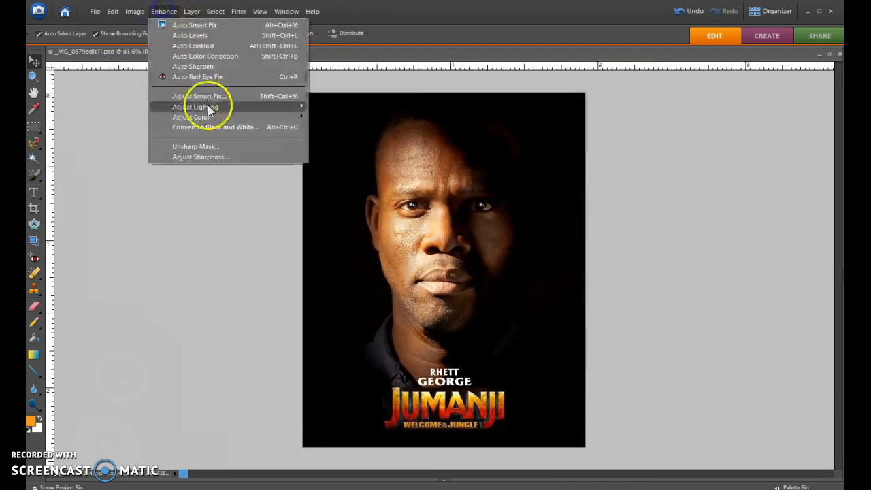
{"action": "left_click", "coordinate": [215, 155]}
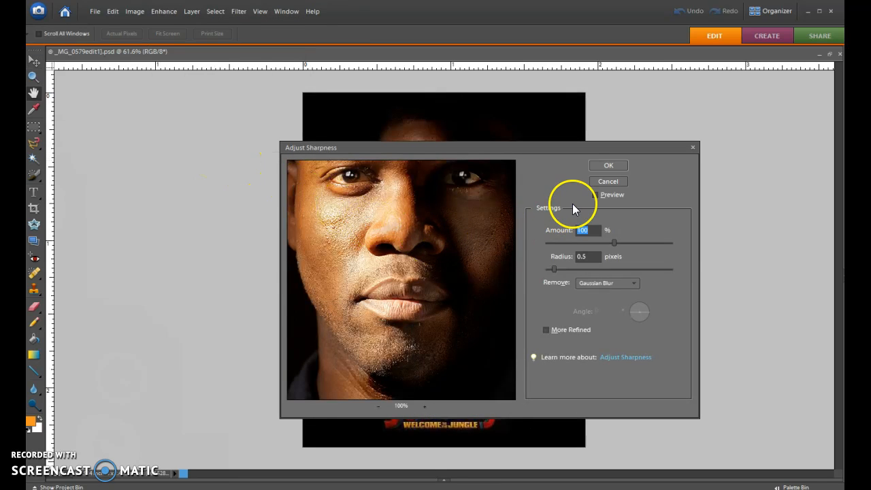
{"action": "left_click", "coordinate": [608, 165]}
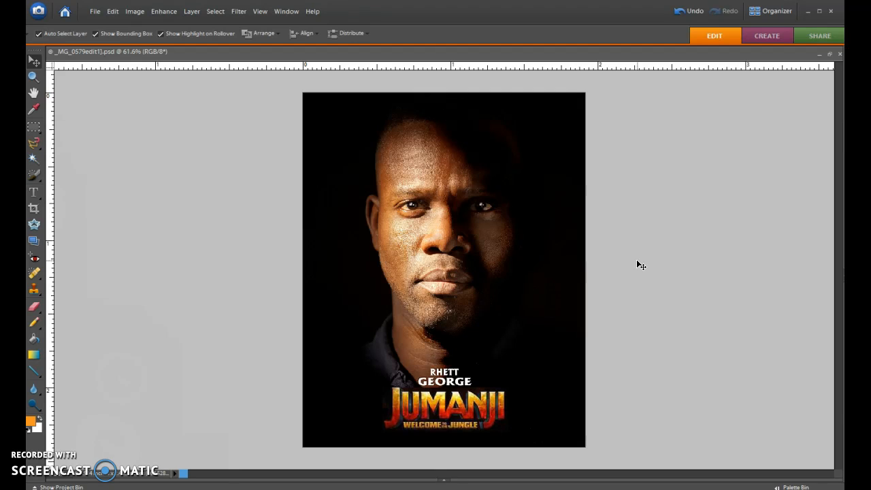
{"action": "scroll", "coordinate": [646, 252], "scroll_direction": "down", "scroll_amount": 2}
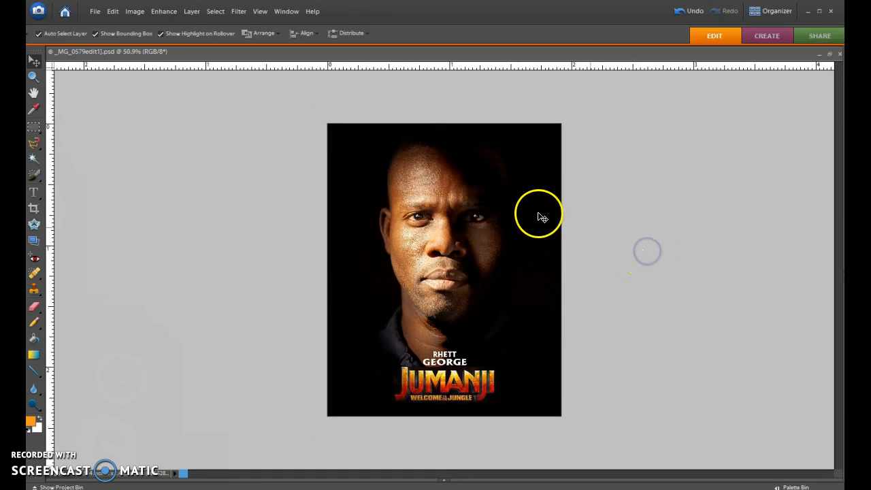
{"action": "left_click", "coordinate": [34, 209]}
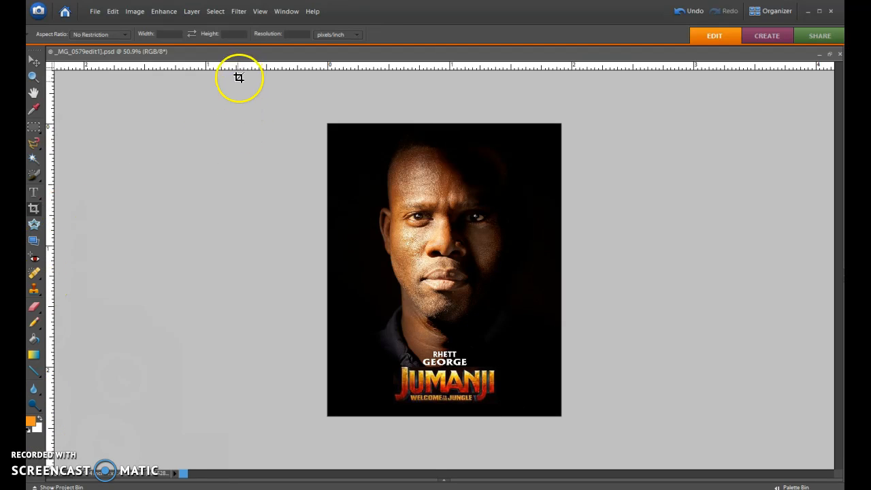
{"action": "left_click_drag", "start_coordinate": [246, 108], "coordinate": [692, 427]}
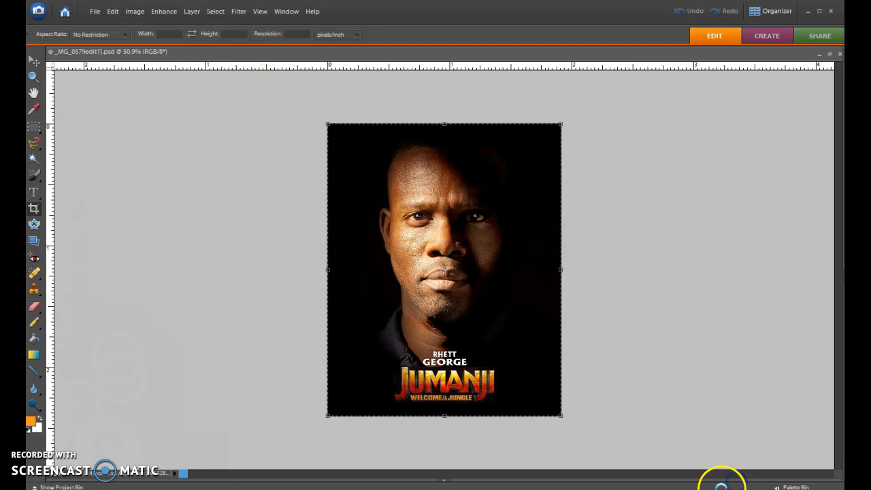
{"action": "scroll", "coordinate": [651, 412], "scroll_direction": "down", "scroll_amount": 1}
{"action": "left_click", "coordinate": [111, 34]}
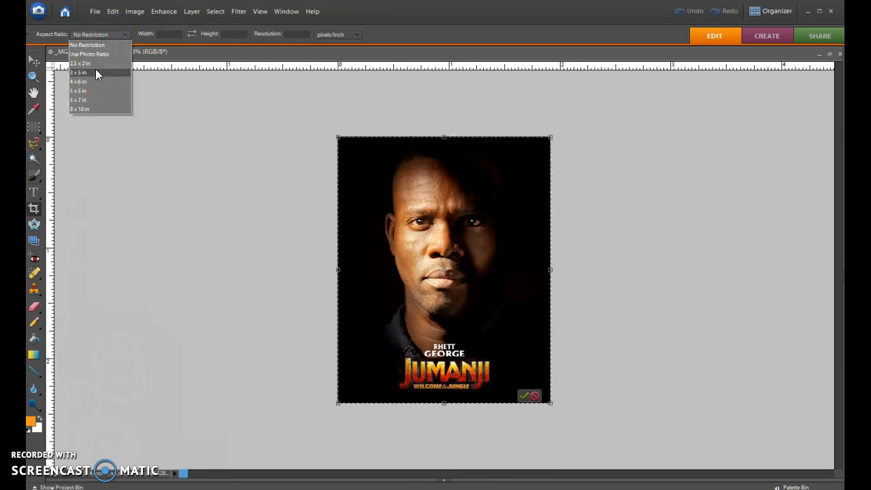
{"action": "left_click", "coordinate": [377, 287]}
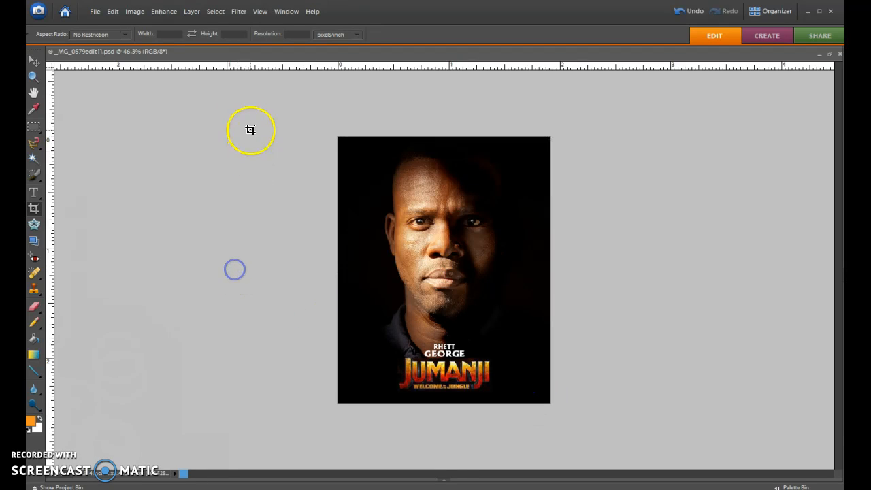
Step: Set the crop aspect ratio to 5 x 5 in and try a square frame extending past both sides of the poster
{"action": "left_click", "coordinate": [95, 34]}
{"action": "left_click", "coordinate": [86, 91]}
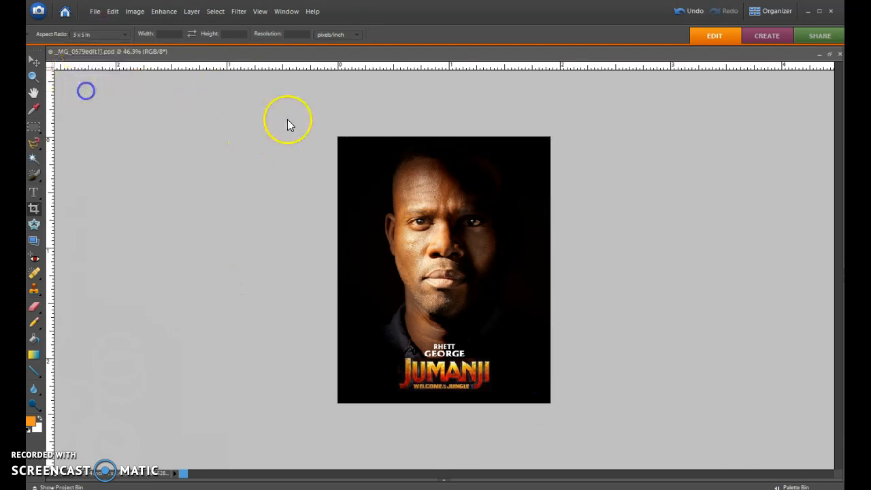
{"action": "left_click_drag", "start_coordinate": [338, 136], "coordinate": [600, 405]}
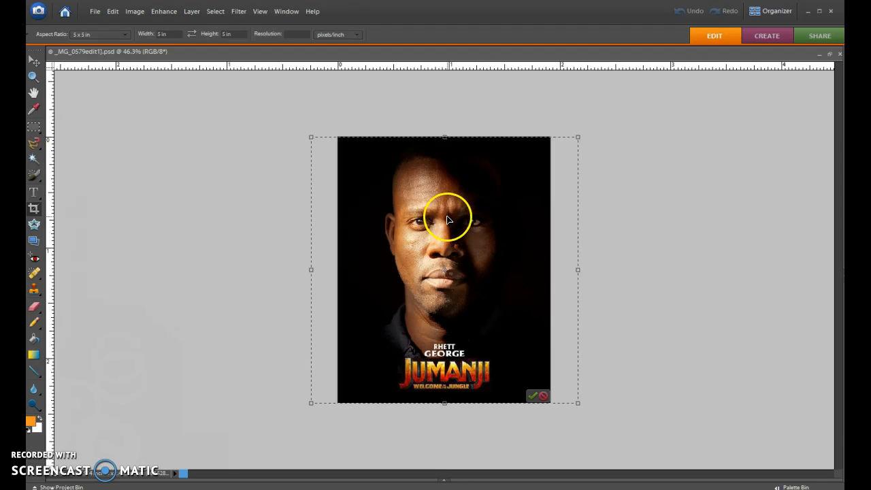
{"action": "left_click", "coordinate": [539, 398]}
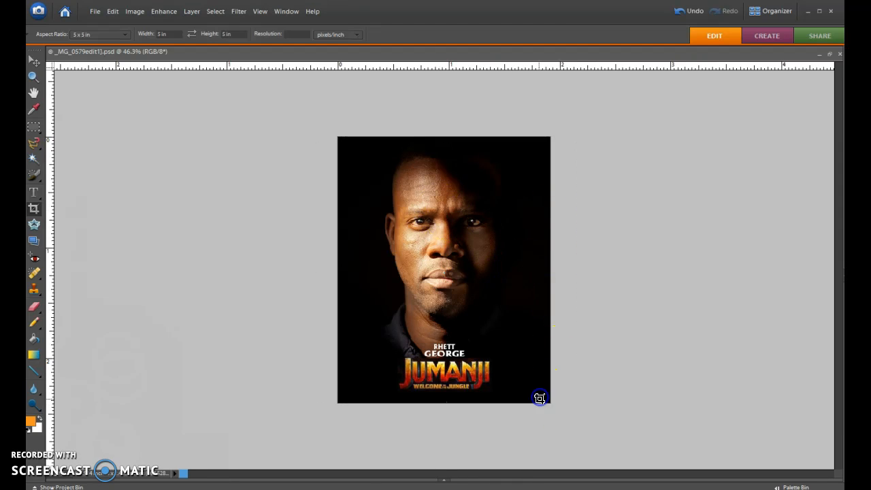
Step: Set the background color to black (000000)
{"action": "left_click", "coordinate": [37, 428]}
{"action": "left_click", "coordinate": [548, 355]}
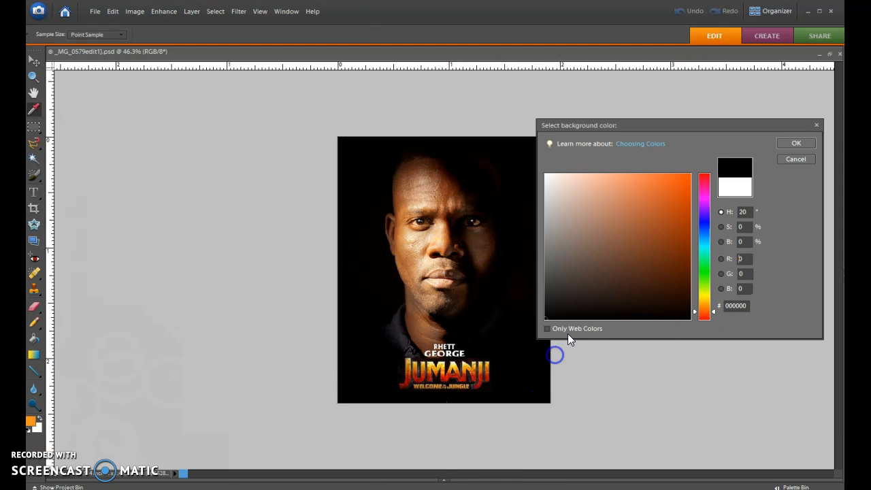
{"action": "left_click", "coordinate": [807, 146]}
Step: Crop to a 5 x 5 in square covering the poster's full height and centred on it, filling both sides with black
{"action": "key", "text": "c"}
{"action": "left_click_drag", "start_coordinate": [338, 136], "coordinate": [472, 350]}
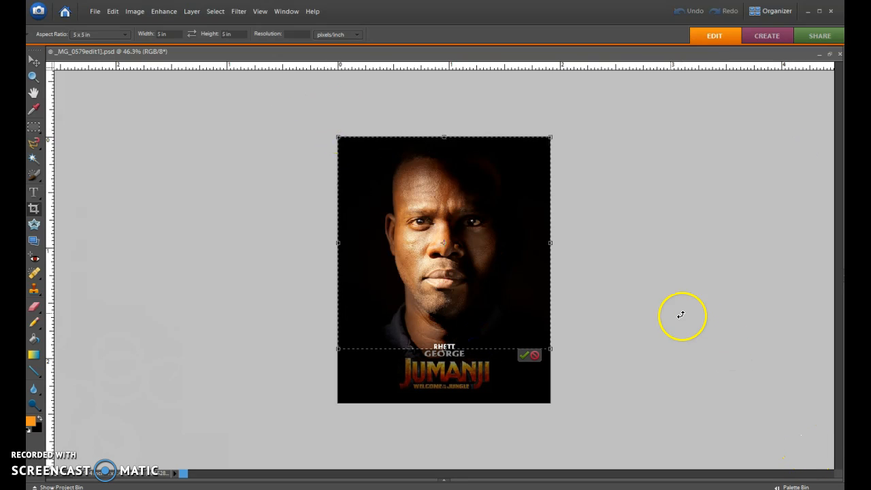
{"action": "left_click_drag", "start_coordinate": [552, 350], "coordinate": [594, 414]}
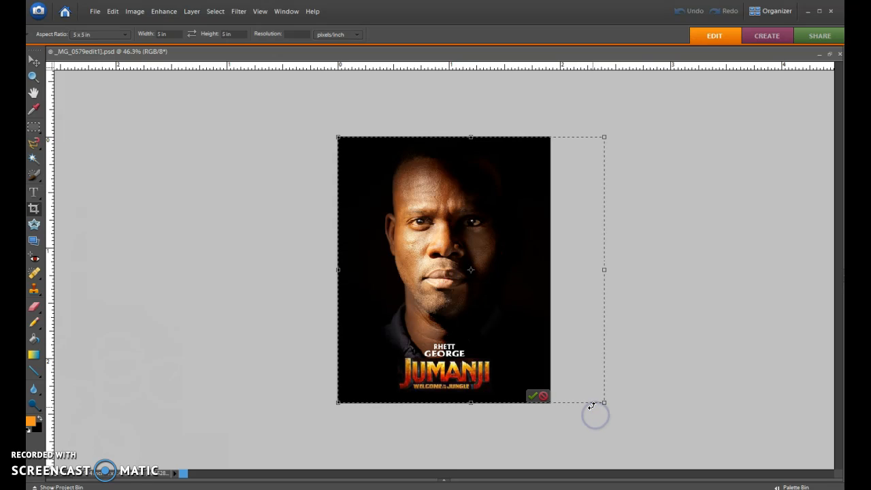
{"action": "key", "text": "Left"}
{"action": "key", "text": "Left"}
{"action": "key", "text": "Left"}
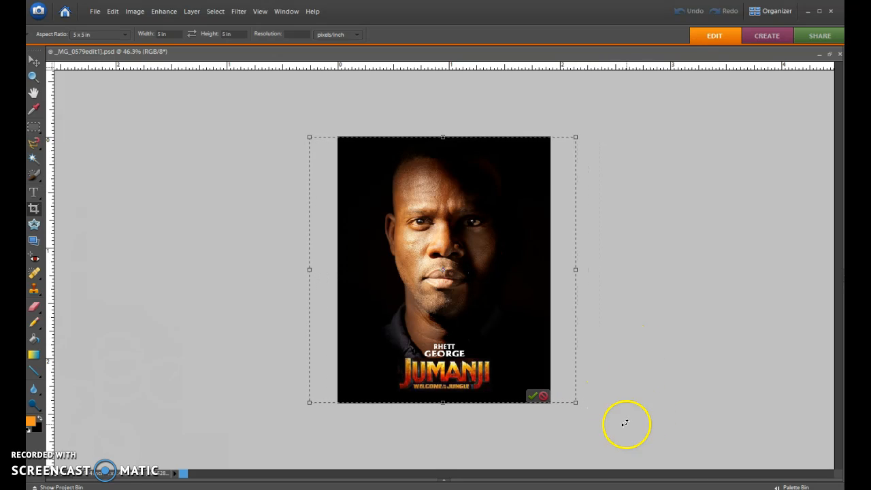
{"action": "left_click", "coordinate": [532, 396]}
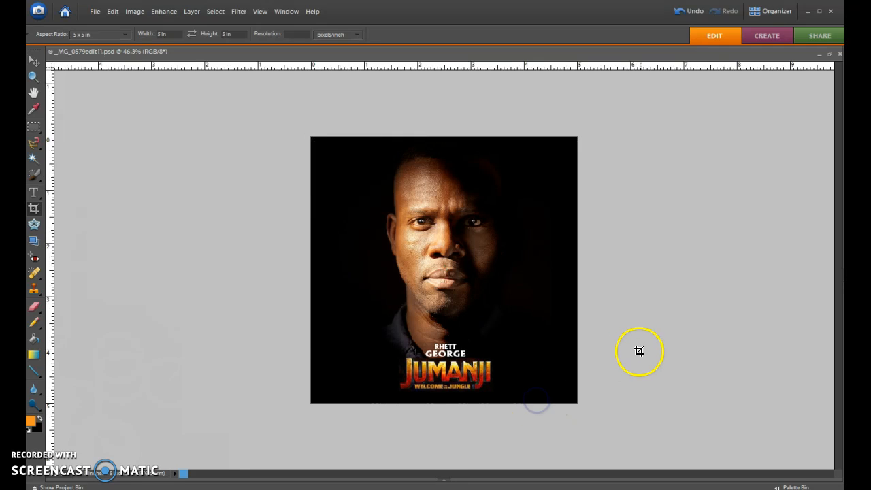
{"action": "scroll", "coordinate": [348, 383], "scroll_direction": "up", "scroll_amount": 14}
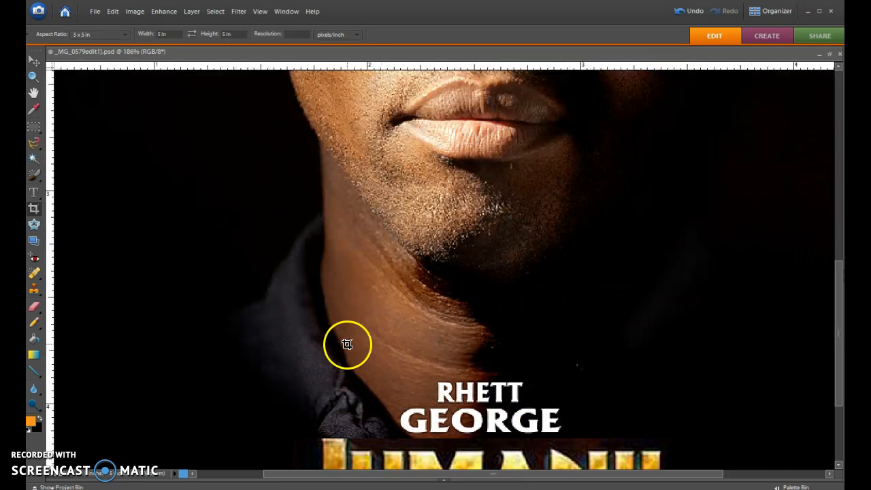
{"action": "scroll", "coordinate": [535, 326], "scroll_direction": "down", "scroll_amount": 4}
{"action": "scroll", "coordinate": [721, 346], "scroll_direction": "up", "scroll_amount": 3}
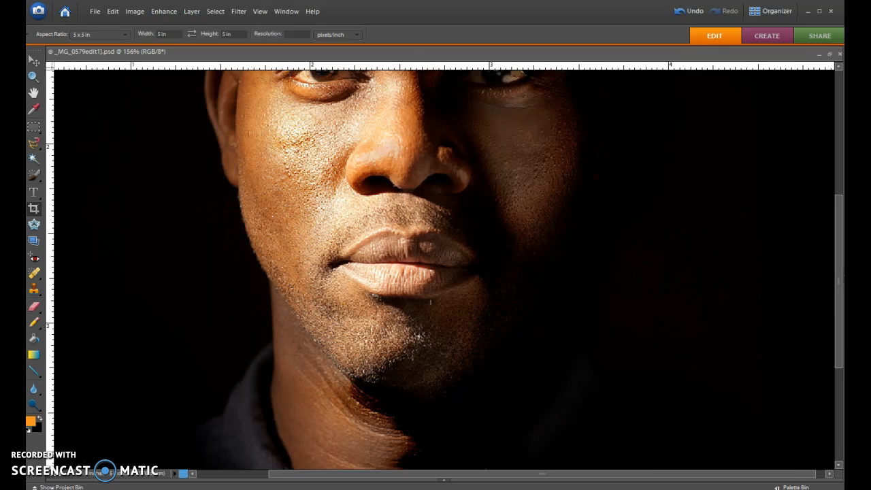
{"action": "scroll", "coordinate": [665, 361], "scroll_direction": "down", "scroll_amount": 10}
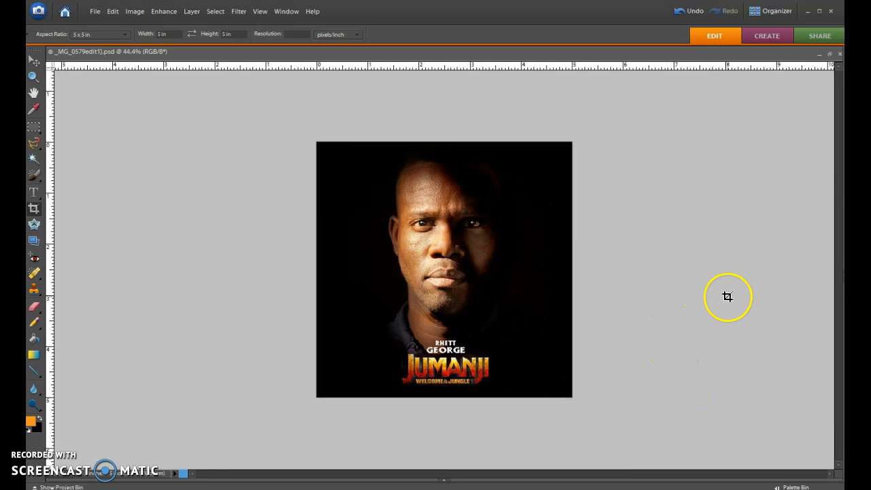
{"action": "scroll", "coordinate": [728, 297], "scroll_direction": "up", "scroll_amount": 1}
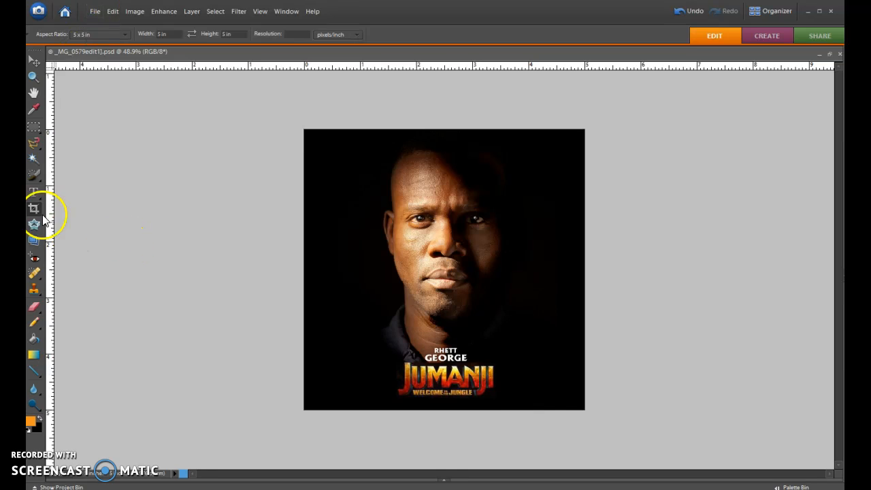
Step: Start placing an image file and browse to the Photography > 6-Logo folder on SimpleDrive (M:)
{"action": "left_click", "coordinate": [95, 12]}
{"action": "left_click", "coordinate": [138, 166]}
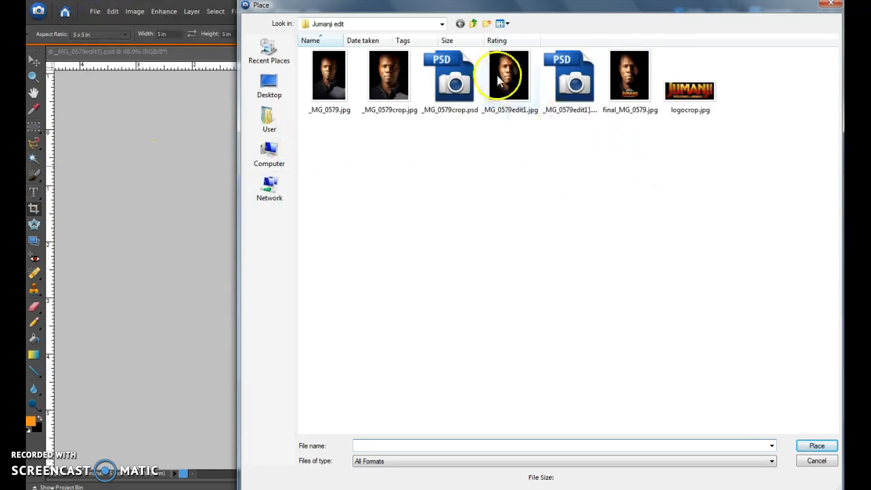
{"action": "left_click", "coordinate": [267, 151]}
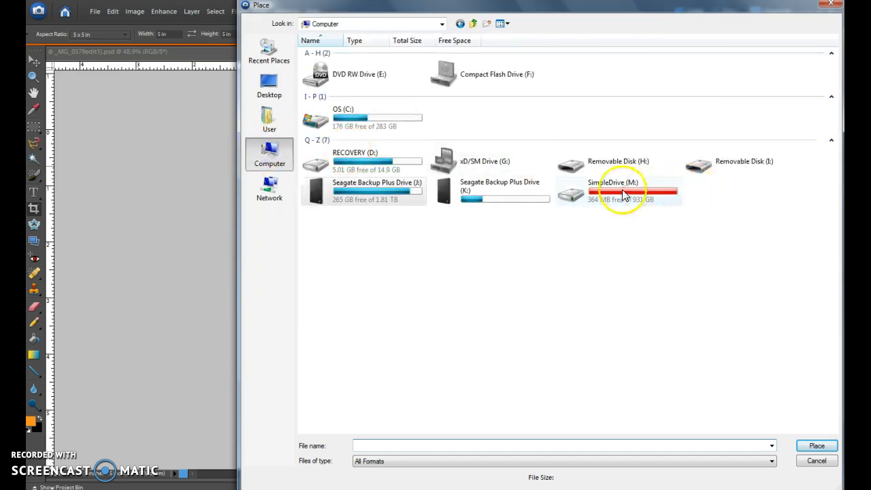
{"action": "double_click", "coordinate": [623, 195]}
{"action": "left_click", "coordinate": [330, 54]}
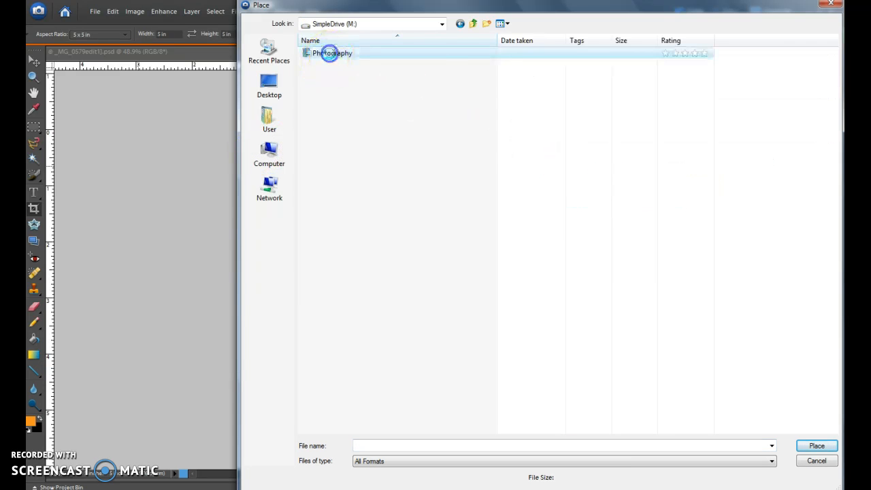
{"action": "double_click", "coordinate": [329, 54]}
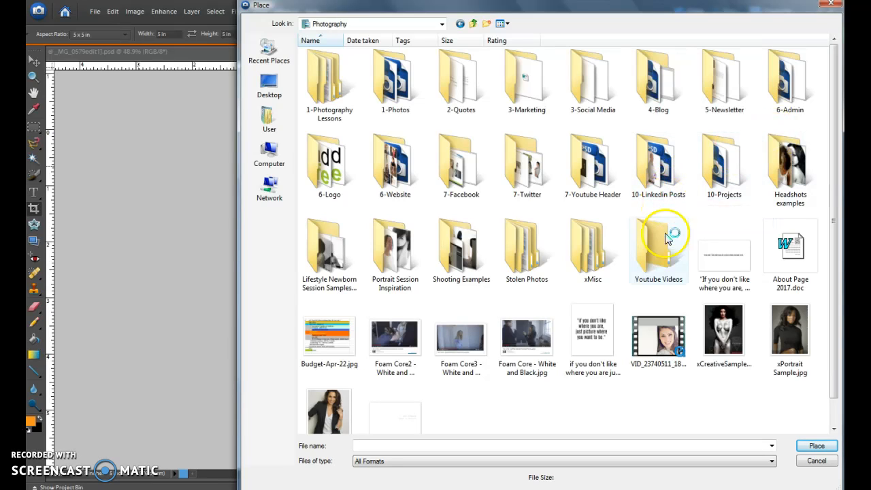
{"action": "double_click", "coordinate": [326, 167]}
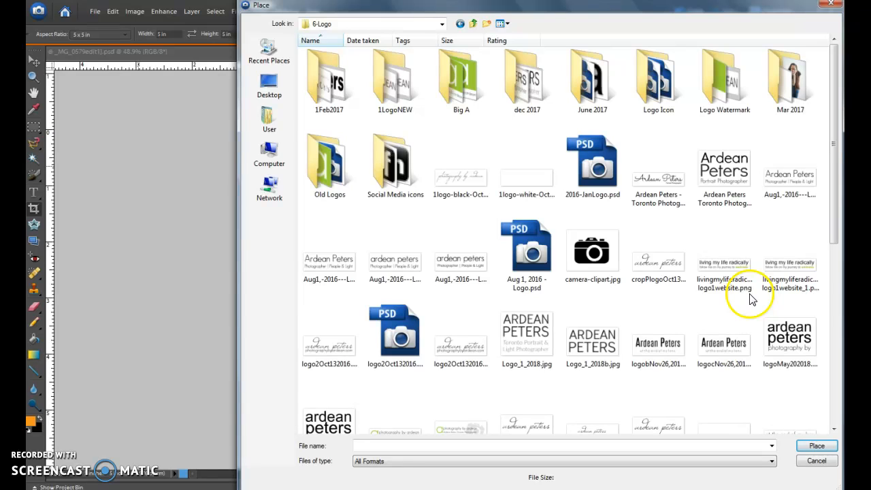
Step: Look through the 6-Logo files and its 1Feb2017, 1LogoNEW and dec 2017 subfolders for a suitable logo
{"action": "scroll", "coordinate": [499, 214], "scroll_direction": "down", "scroll_amount": 3}
{"action": "left_click", "coordinate": [492, 227]}
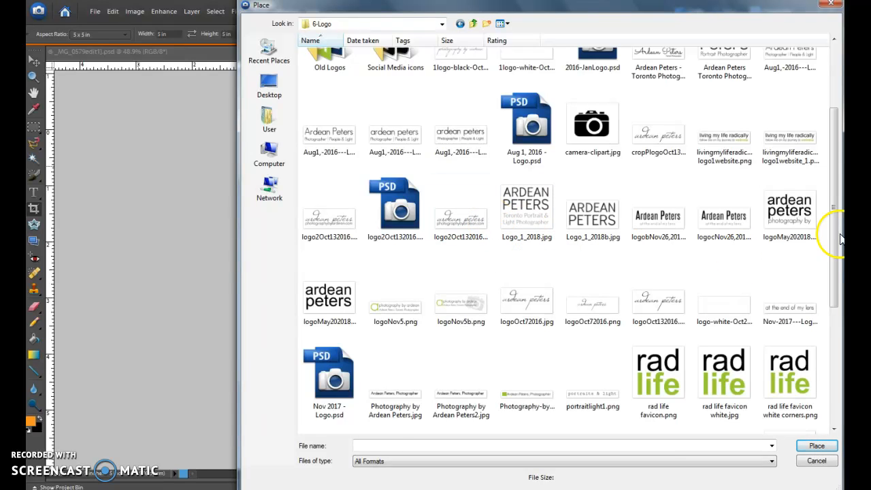
{"action": "left_click", "coordinate": [803, 222]}
{"action": "scroll", "coordinate": [797, 215], "scroll_direction": "up", "scroll_amount": 2}
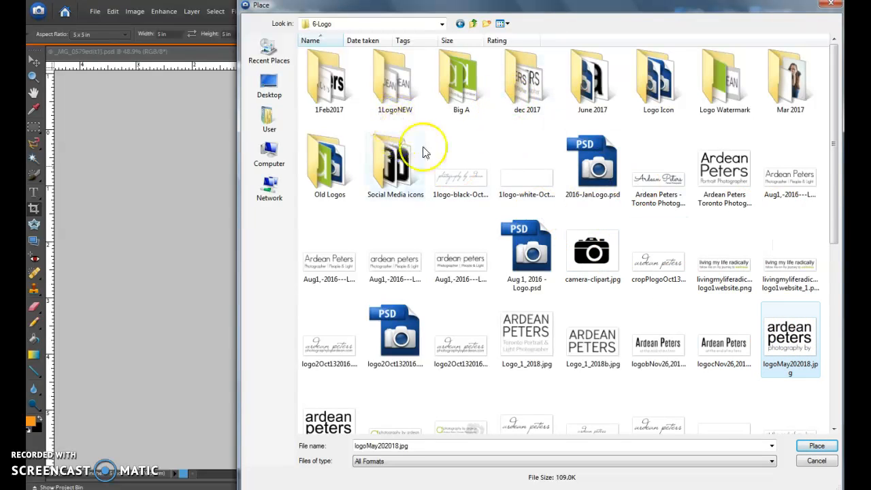
{"action": "double_click", "coordinate": [319, 89]}
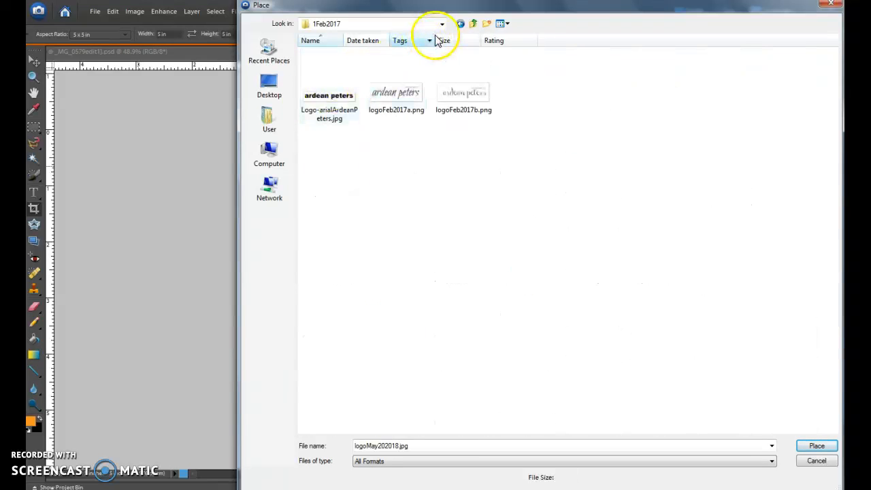
{"action": "left_click", "coordinate": [473, 24]}
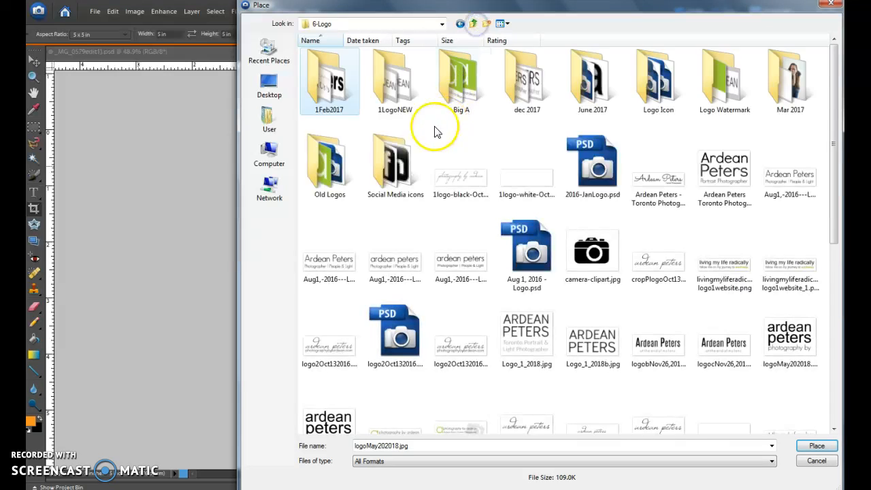
{"action": "double_click", "coordinate": [391, 86]}
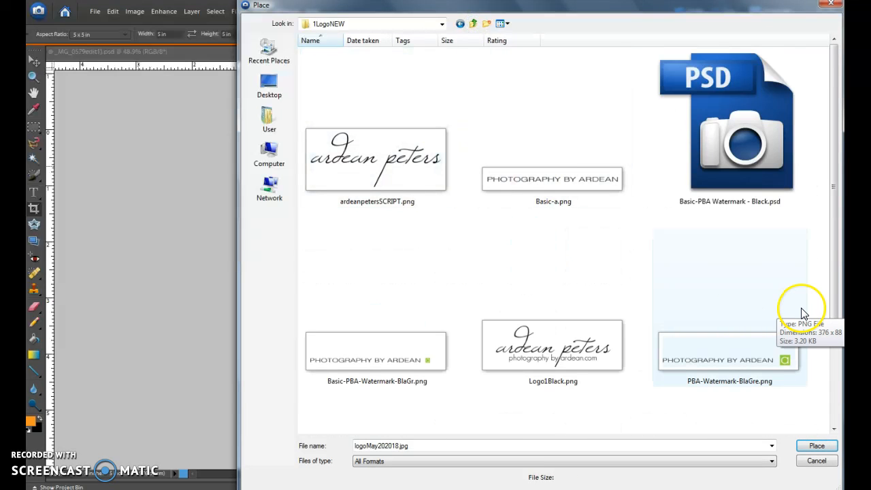
{"action": "left_click_drag", "start_coordinate": [833, 187], "coordinate": [834, 280]}
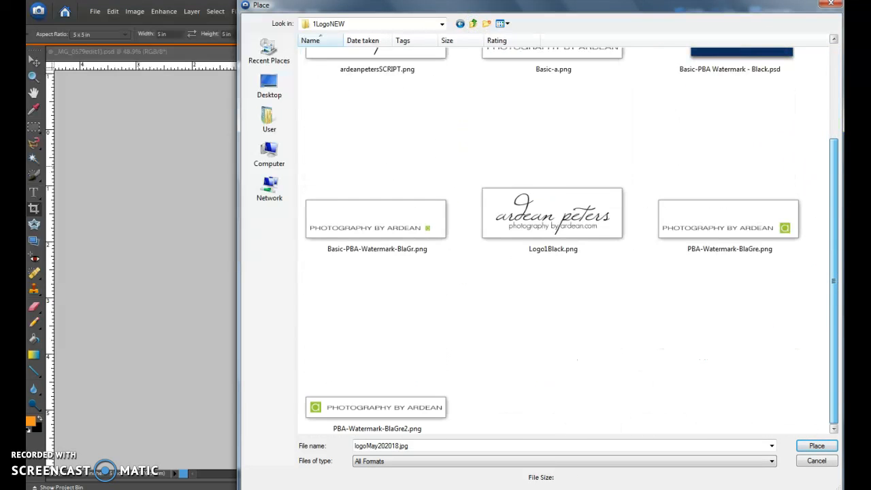
{"action": "scroll", "coordinate": [751, 72], "scroll_direction": "up", "scroll_amount": 5}
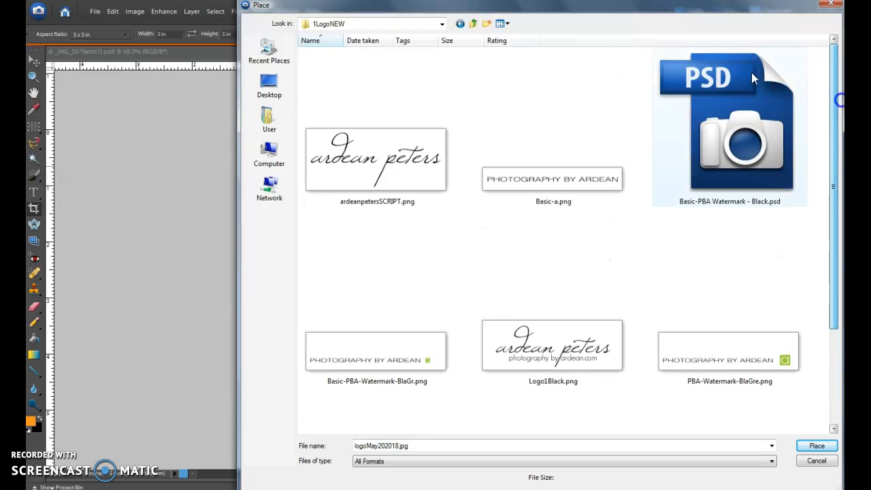
{"action": "left_click", "coordinate": [473, 24]}
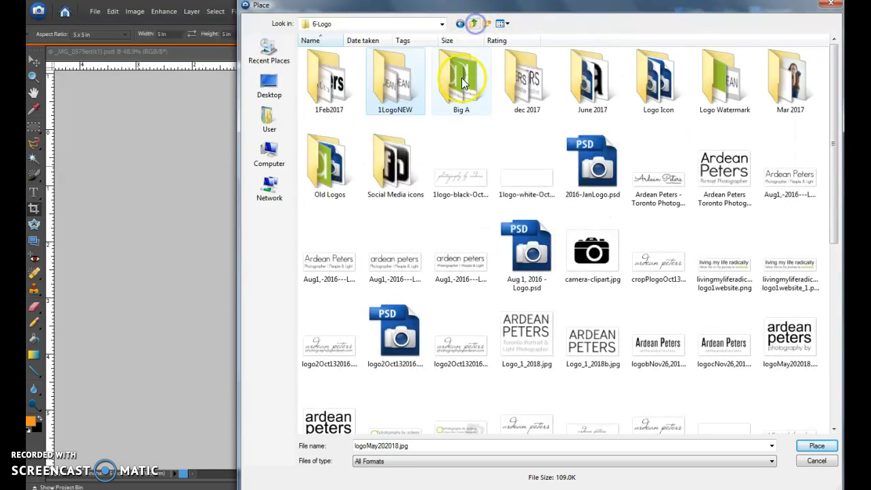
{"action": "double_click", "coordinate": [529, 92]}
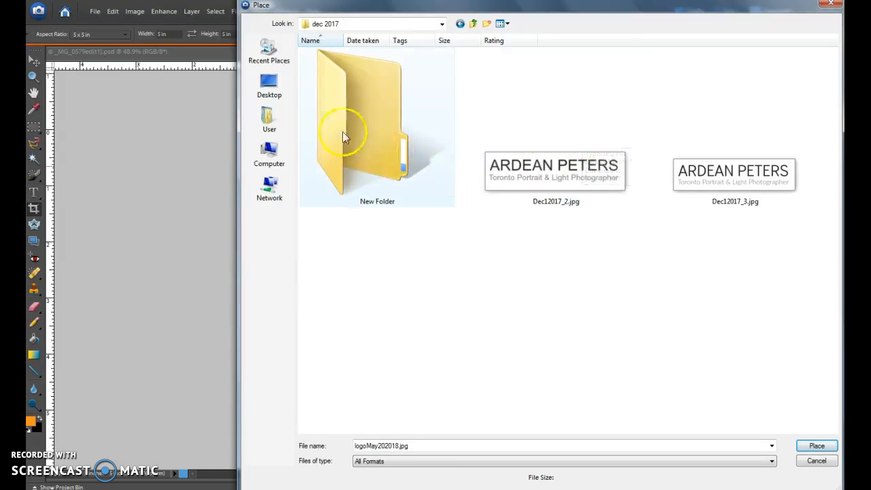
{"action": "double_click", "coordinate": [339, 129]}
{"action": "left_click", "coordinate": [473, 24]}
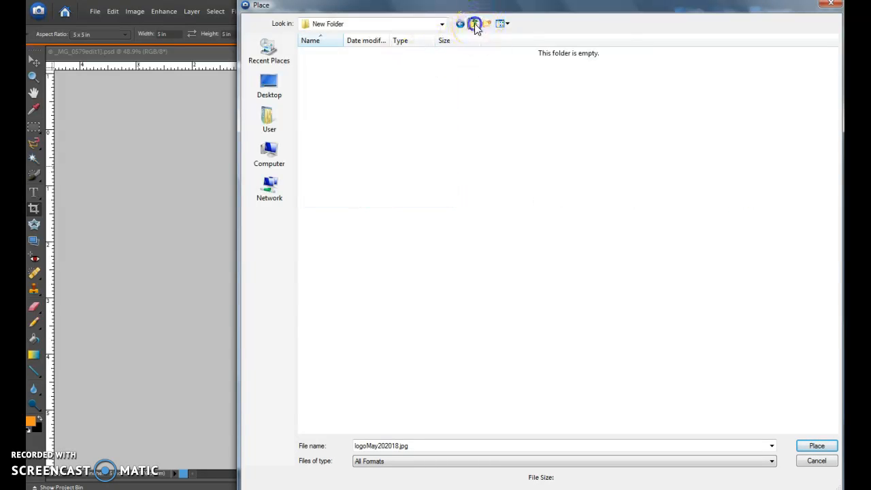
{"action": "left_click", "coordinate": [473, 24]}
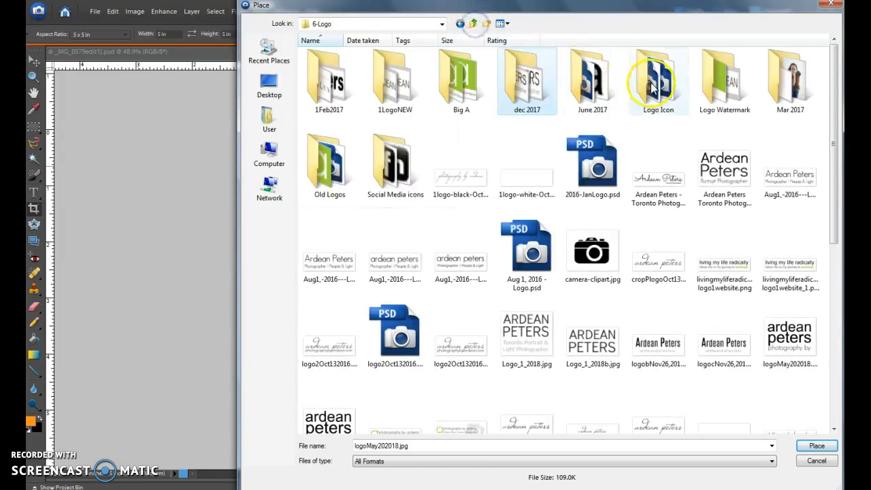
Step: Place 2016PBA-Watermark-35percent.png from the Logo Watermark folder onto the square poster
{"action": "double_click", "coordinate": [729, 81]}
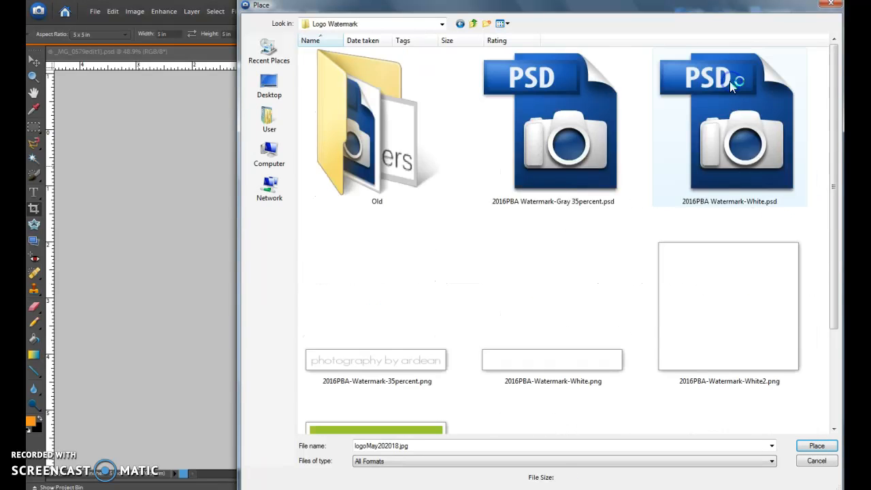
{"action": "scroll", "coordinate": [683, 183], "scroll_direction": "down", "scroll_amount": 3}
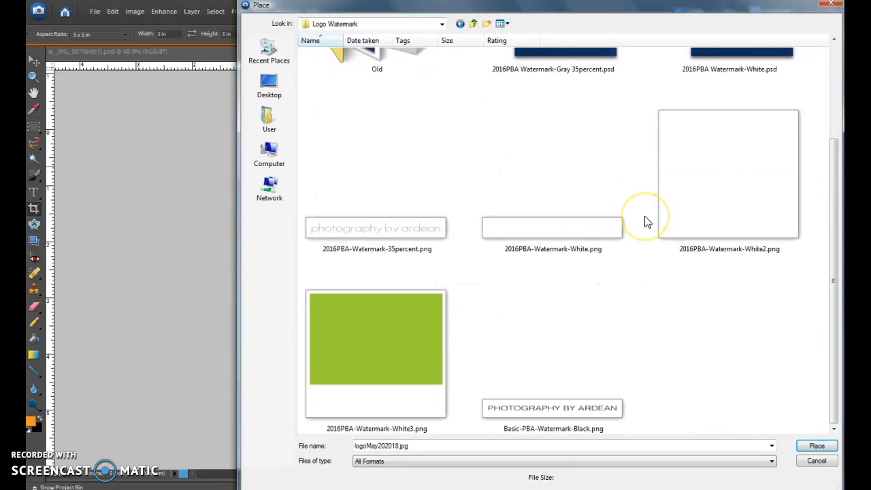
{"action": "left_click", "coordinate": [388, 231]}
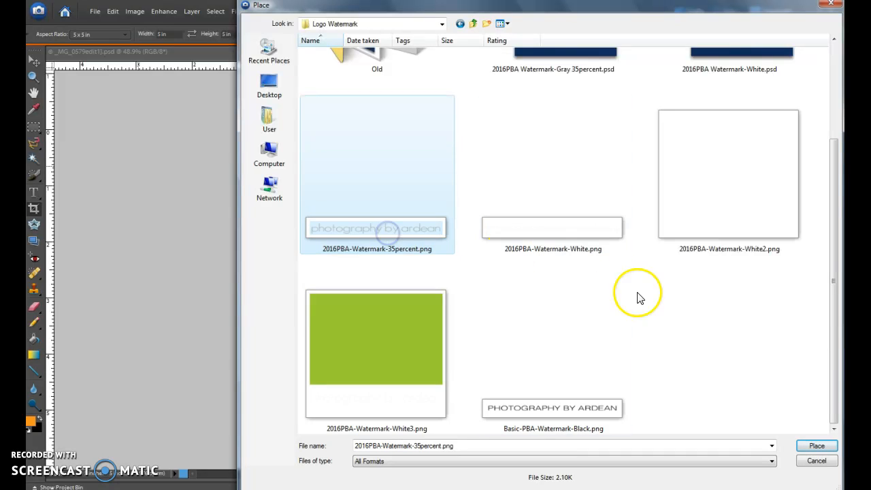
{"action": "left_click", "coordinate": [816, 446]}
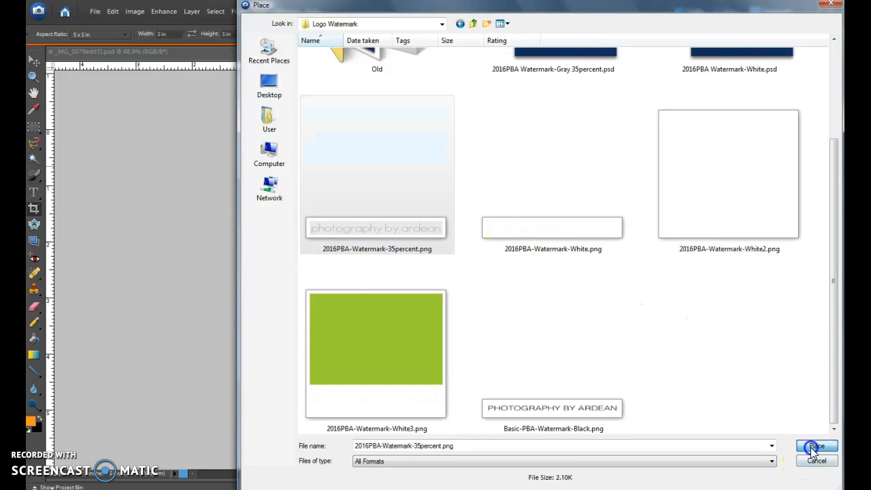
{"action": "left_click", "coordinate": [557, 292]}
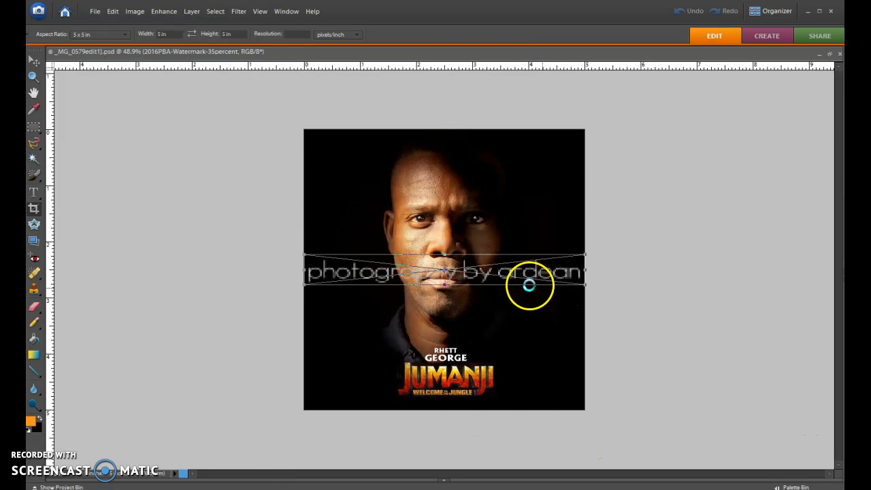
Step: Scale the placed watermark to about 31.5% and move it to the poster's lower-right corner
{"action": "left_click", "coordinate": [34, 61]}
{"action": "left_click_drag", "start_coordinate": [301, 259], "coordinate": [491, 307]}
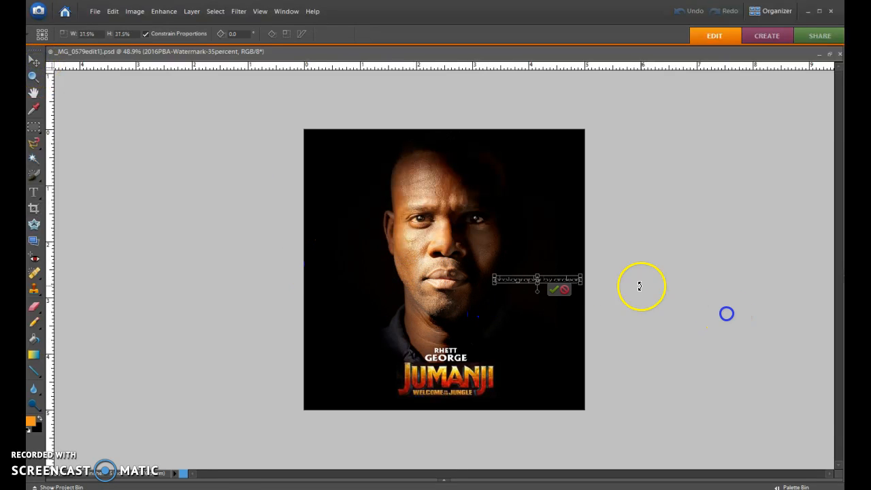
{"action": "left_click", "coordinate": [551, 287]}
{"action": "left_click", "coordinate": [551, 295]}
{"action": "left_click_drag", "start_coordinate": [545, 284], "coordinate": [542, 398]}
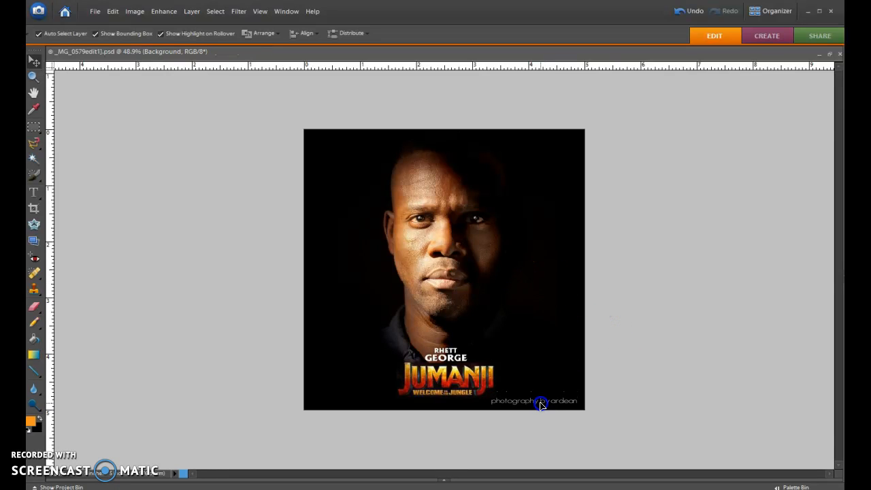
{"action": "left_click", "coordinate": [657, 390]}
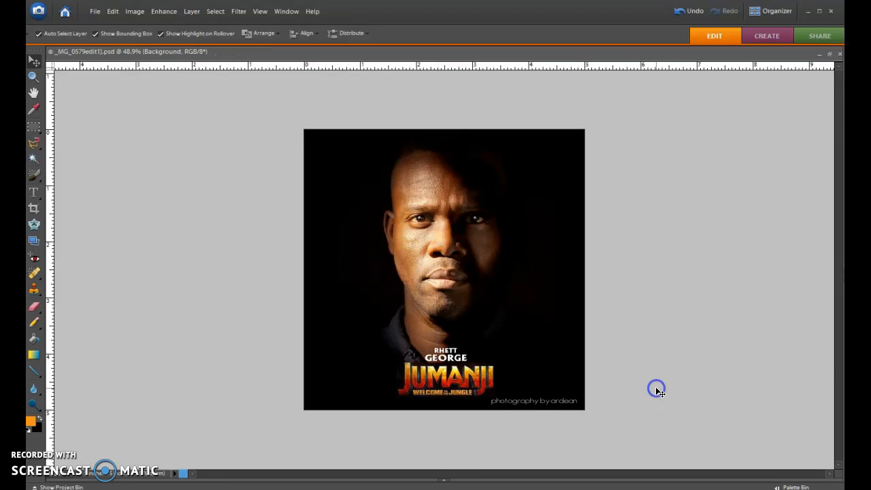
Step: Crop with a 5 x 5 in frame extending slightly past all four edges to add a black border around the poster
{"action": "left_click", "coordinate": [34, 210]}
{"action": "key", "text": "ctrl+a"}
{"action": "left_click_drag", "start_coordinate": [304, 129], "coordinate": [607, 354]}
{"action": "left_click_drag", "start_coordinate": [585, 412], "coordinate": [626, 445]}
{"action": "left_click_drag", "start_coordinate": [608, 413], "coordinate": [580, 391]}
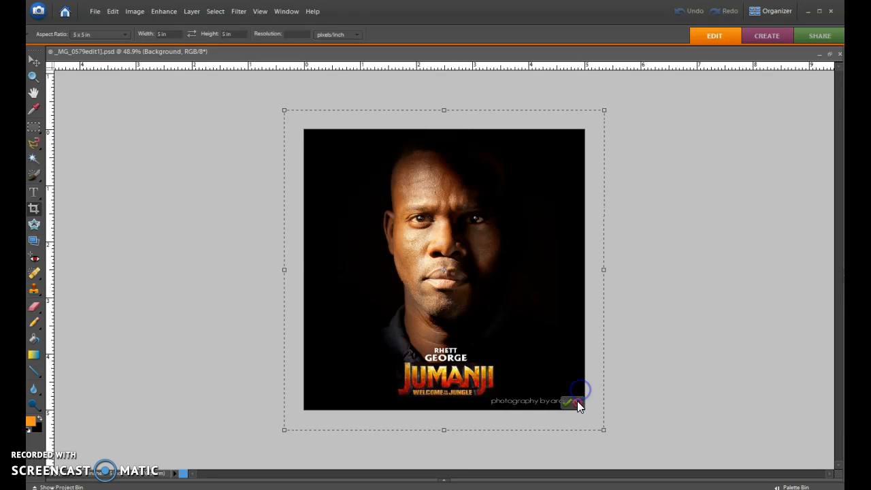
{"action": "double_click", "coordinate": [566, 402]}
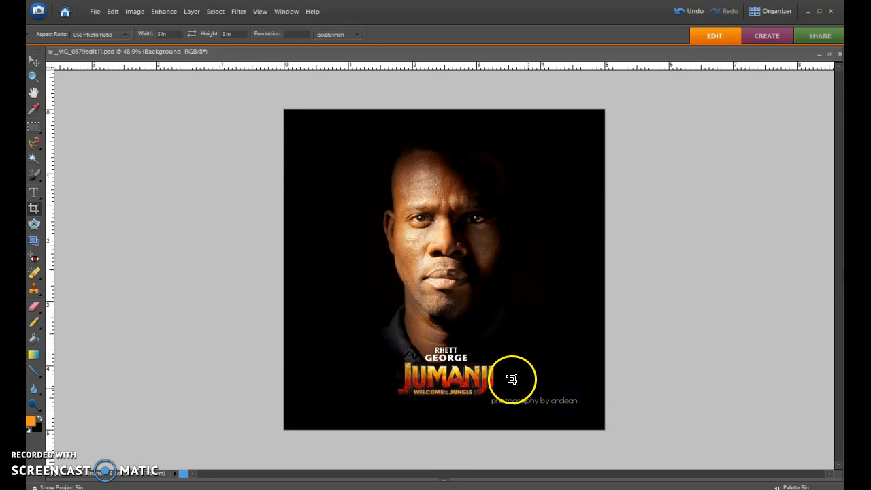
Step: Move the watermark into the lower-right corner of the enlarged black square and keep its layer selected
{"action": "left_click", "coordinate": [33, 60]}
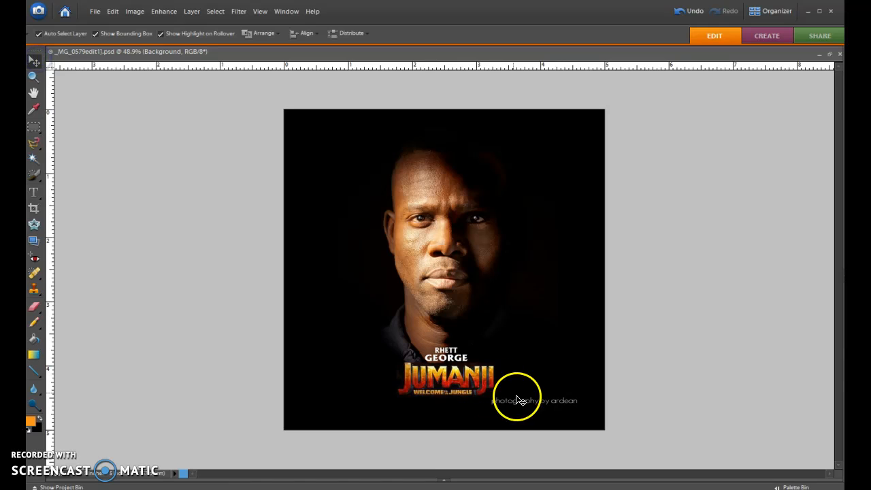
{"action": "left_click_drag", "start_coordinate": [528, 404], "coordinate": [489, 415]}
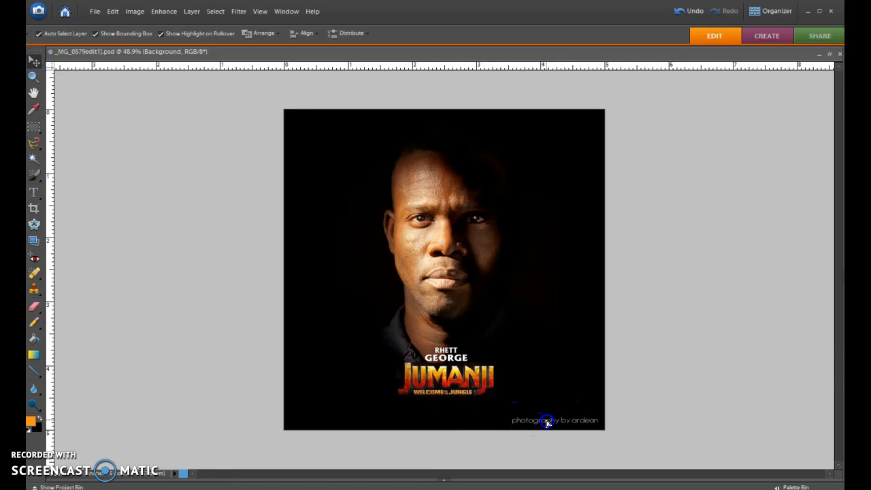
{"action": "left_click", "coordinate": [548, 421]}
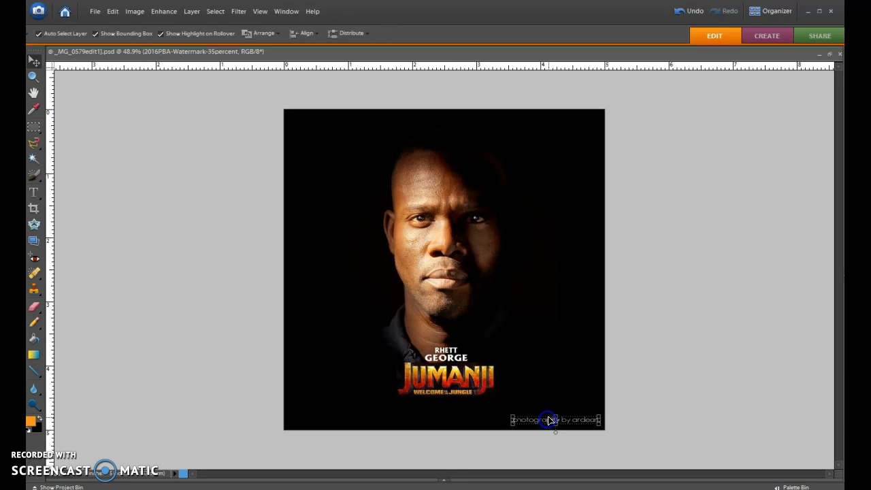
Step: Try rotating the whole image 90° left, and undo the rotation
{"action": "left_click", "coordinate": [135, 10]}
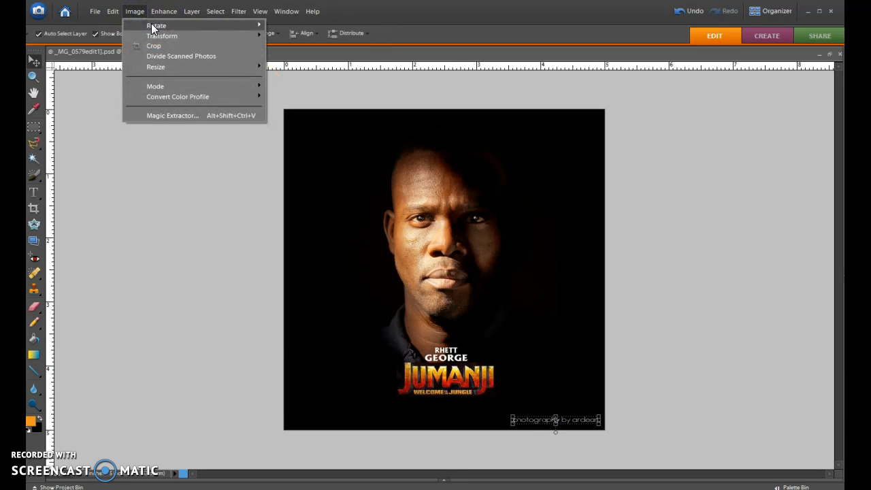
{"action": "left_click", "coordinate": [321, 27]}
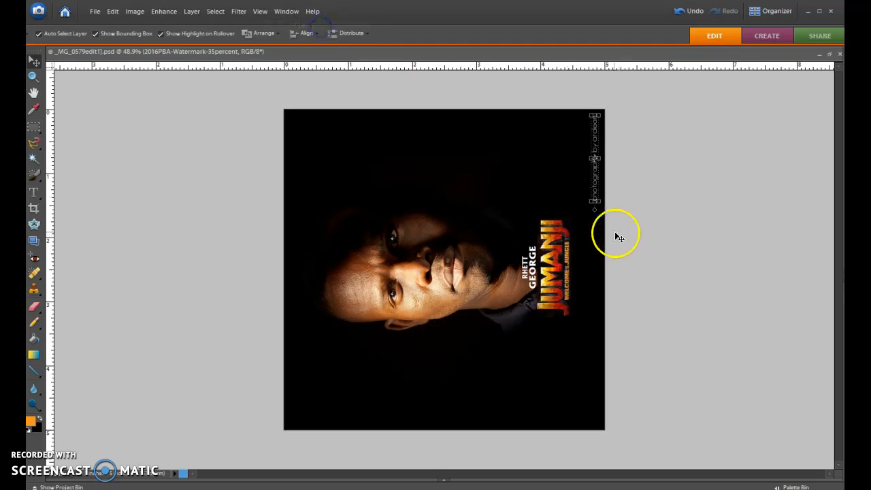
{"action": "key", "text": "ctrl+z"}
Step: Rotate only the watermark layer 90° left and place it vertically along the right edge near the lower corner
{"action": "left_click", "coordinate": [136, 12]}
{"action": "mouse_move", "coordinate": [160, 26]}
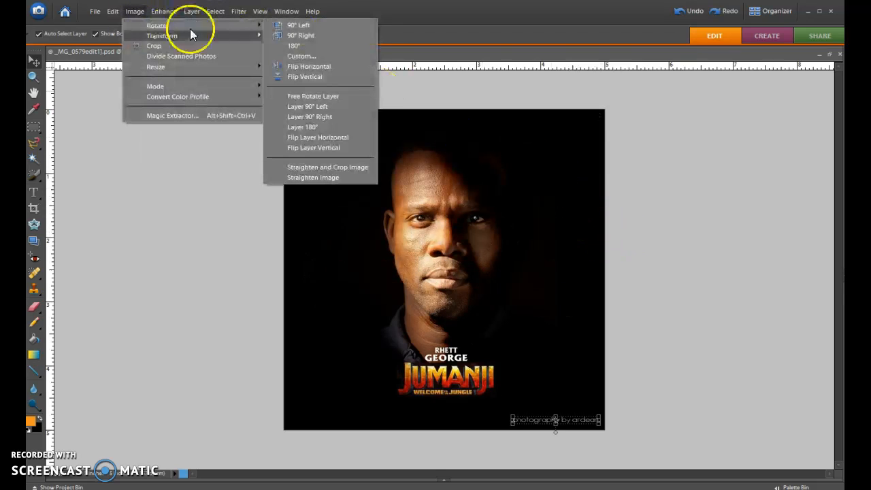
{"action": "left_click", "coordinate": [326, 107]}
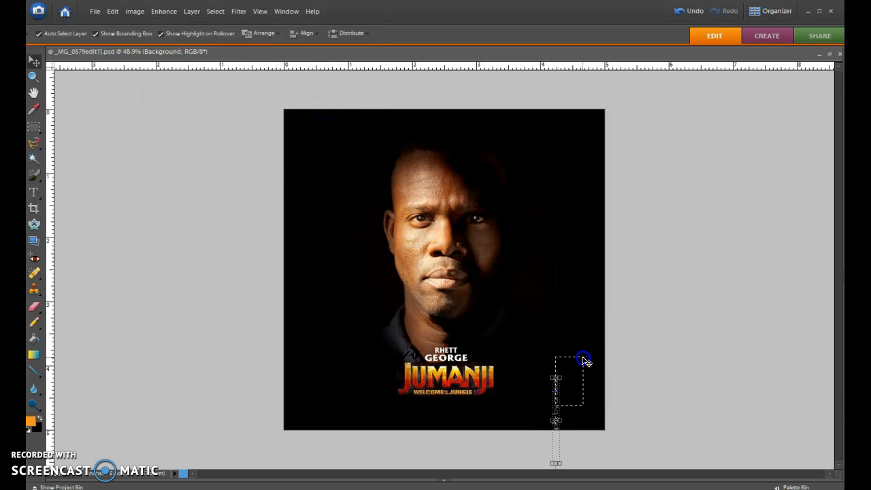
{"action": "left_click", "coordinate": [643, 374]}
{"action": "left_click_drag", "start_coordinate": [556, 395], "coordinate": [575, 357]}
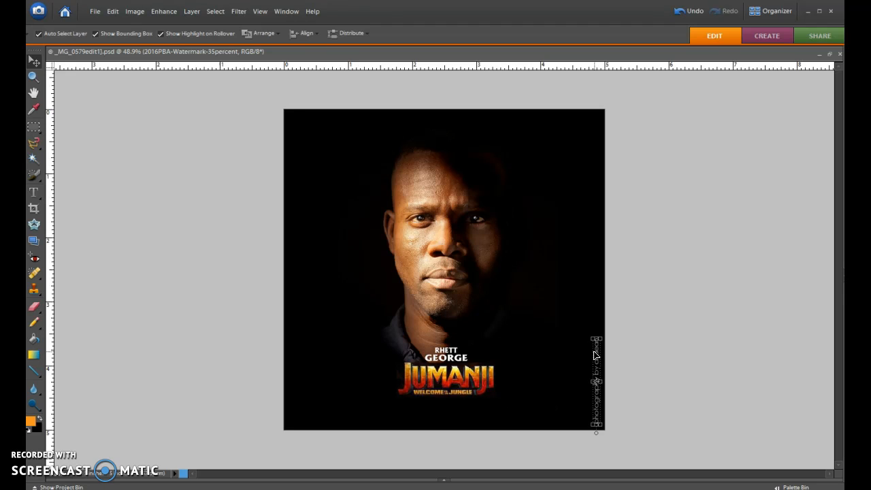
{"action": "left_click", "coordinate": [744, 298]}
Step: Place the watermark file 2016PBA-Watermark-White.png into the poster as a new layer and accept its placement
{"action": "left_click", "coordinate": [93, 12]}
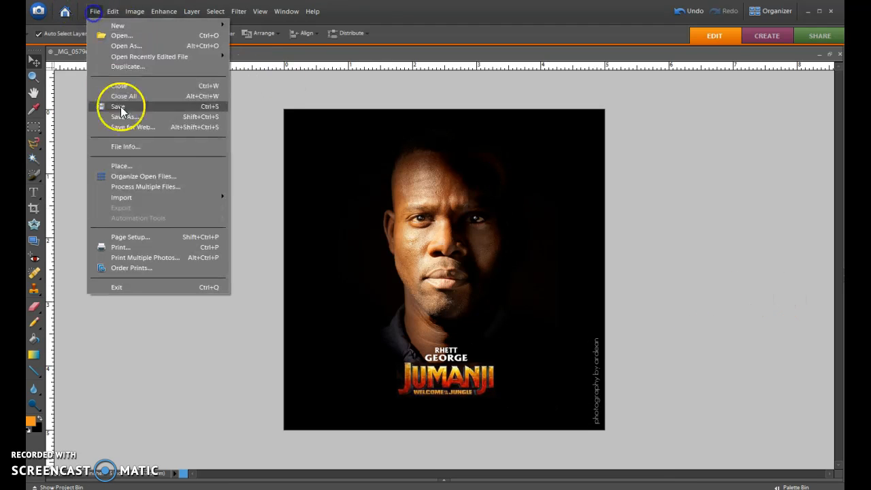
{"action": "left_click", "coordinate": [125, 163]}
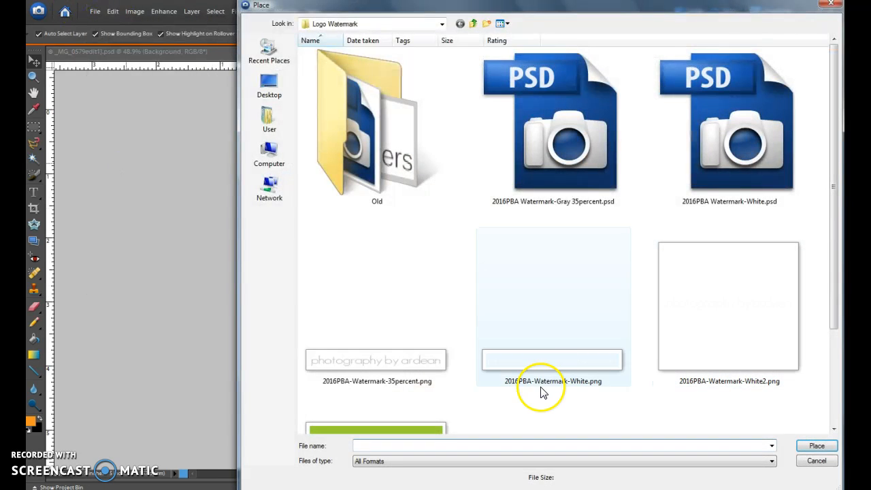
{"action": "double_click", "coordinate": [548, 361]}
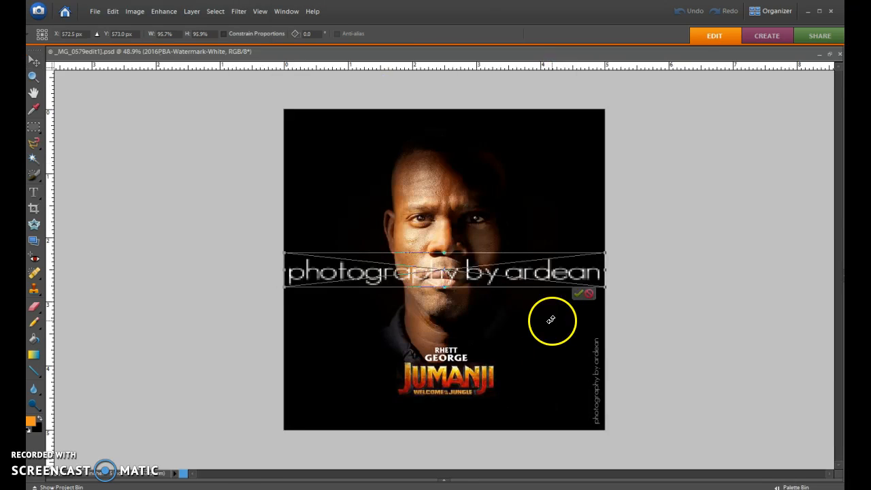
{"action": "left_click", "coordinate": [578, 293]}
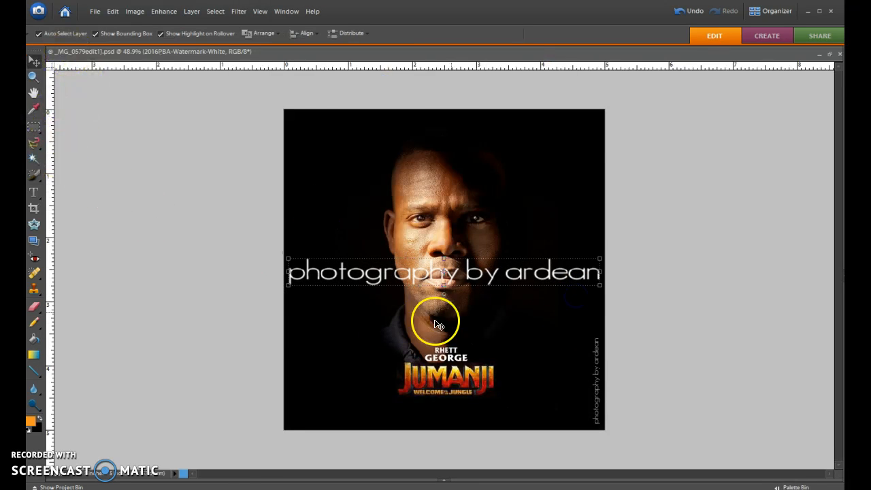
Step: Scale the white watermark proportionally to about 36% and rotate its layer 90° left
{"action": "left_click_drag", "start_coordinate": [585, 258], "coordinate": [487, 277]}
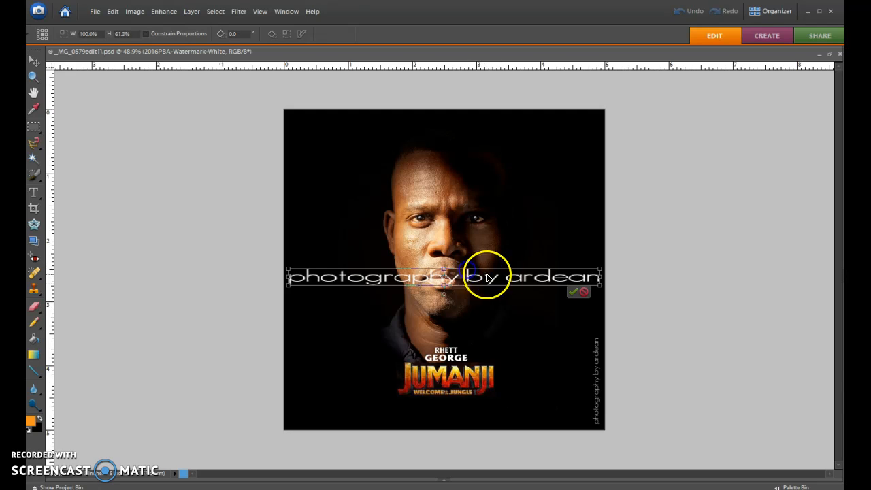
{"action": "left_click", "coordinate": [585, 294]}
{"action": "left_click_drag", "start_coordinate": [598, 260], "coordinate": [401, 285]}
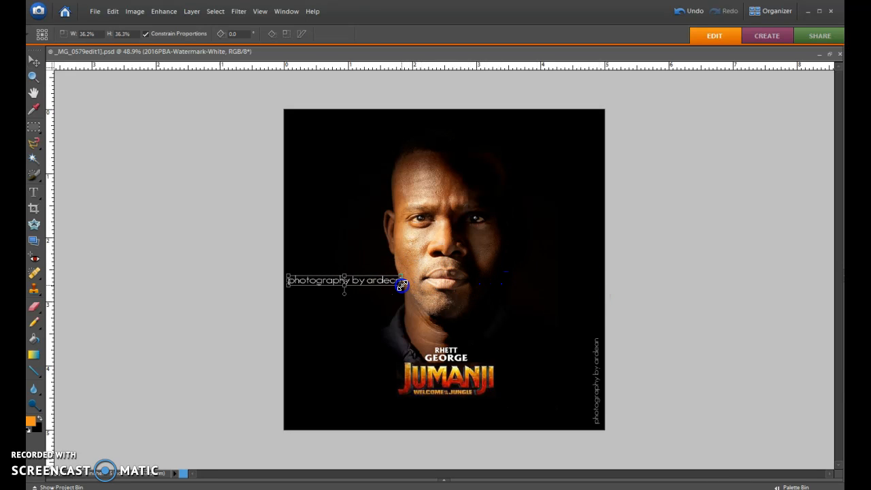
{"action": "left_click", "coordinate": [374, 292]}
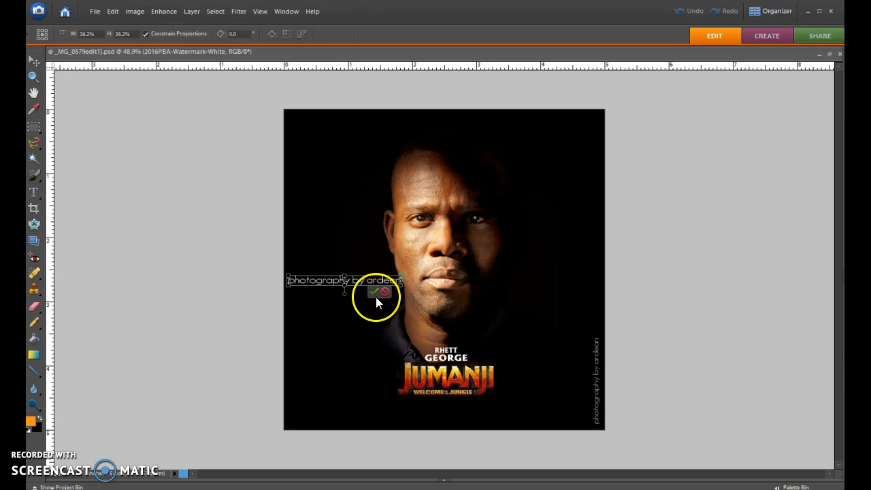
{"action": "left_click", "coordinate": [140, 13]}
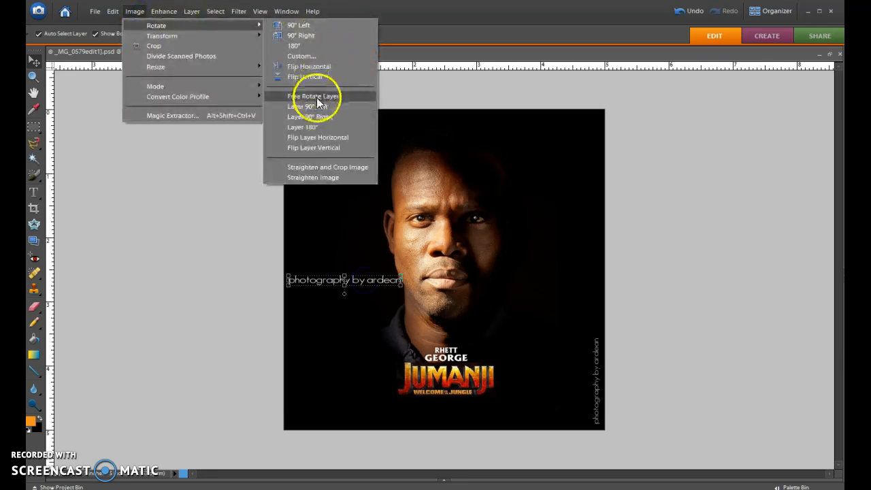
{"action": "left_click", "coordinate": [319, 106]}
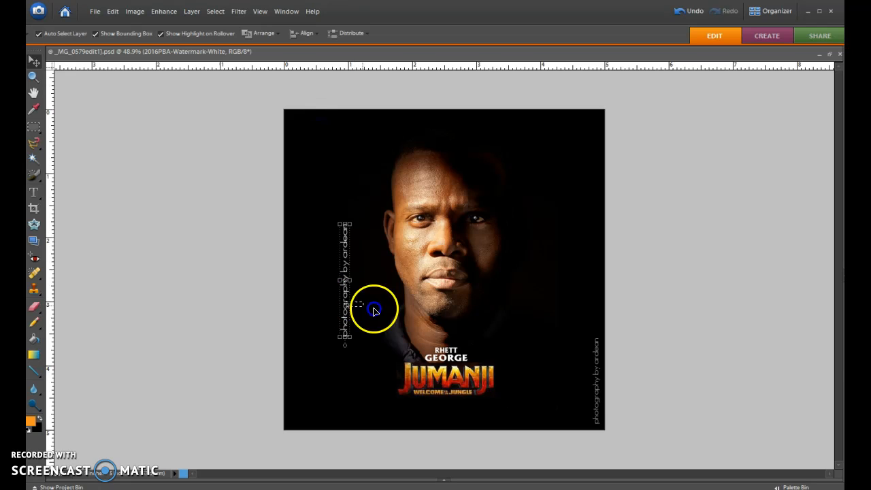
Step: Delete the 2016PBA-Watermark-35percent layer near the poster's lower-right corner
{"action": "left_click", "coordinate": [598, 375]}
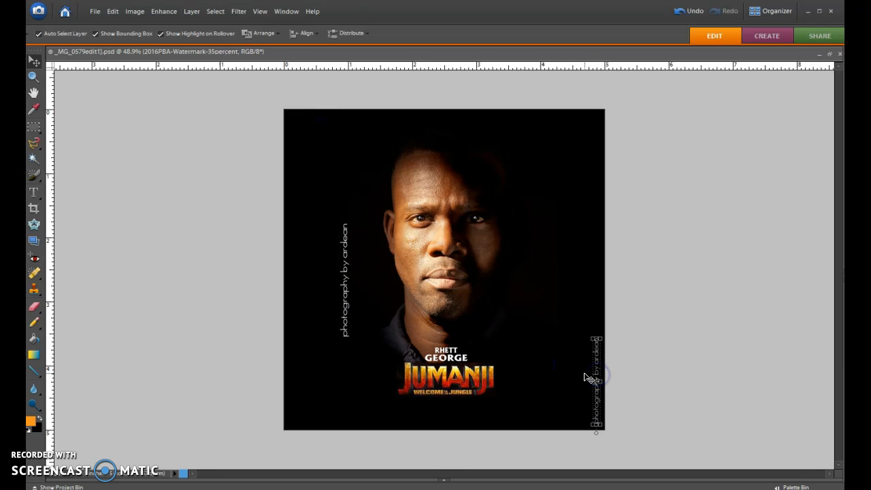
{"action": "key", "text": "Delete"}
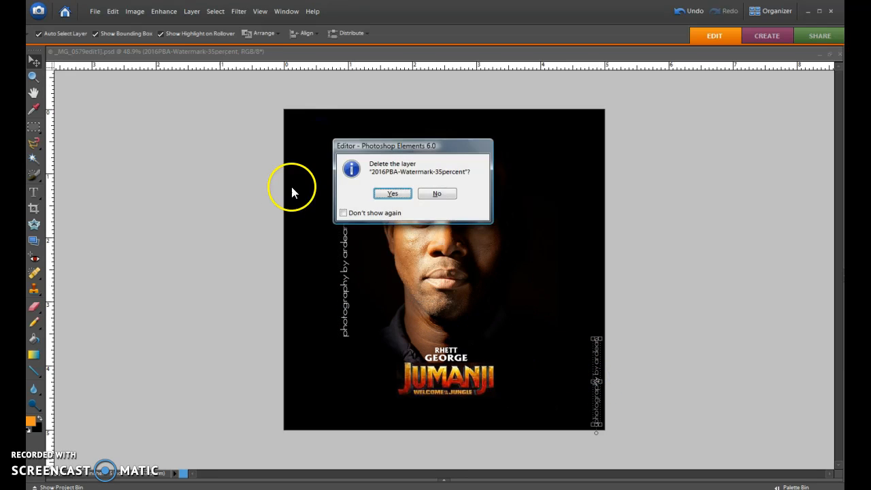
{"action": "left_click", "coordinate": [405, 195]}
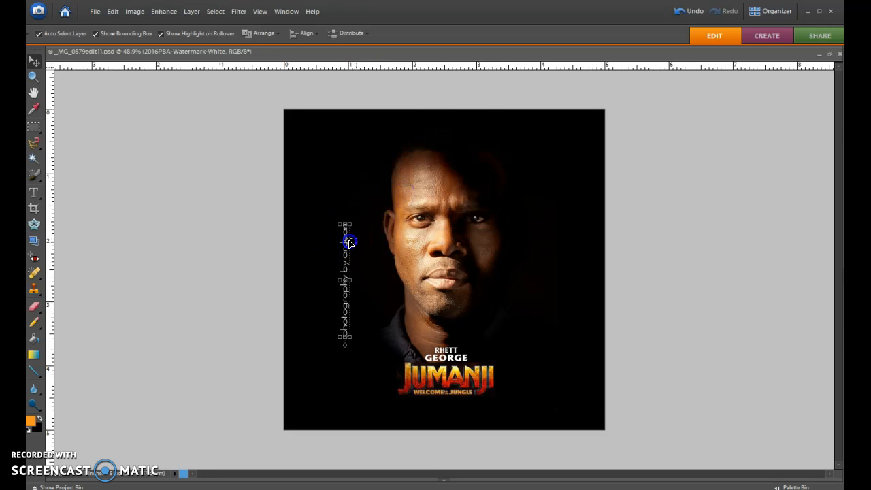
Step: Move the vertical white watermark to the poster's right edge near the lower corner and shrink it slightly
{"action": "left_click_drag", "start_coordinate": [342, 289], "coordinate": [515, 323]}
{"action": "left_click_drag", "start_coordinate": [349, 295], "coordinate": [548, 327]}
{"action": "left_click_drag", "start_coordinate": [346, 294], "coordinate": [592, 377]}
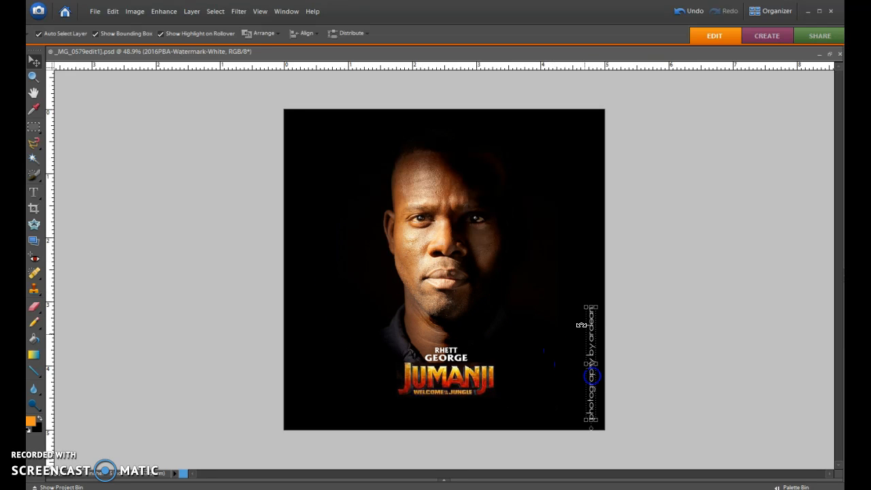
{"action": "left_click_drag", "start_coordinate": [597, 304], "coordinate": [589, 329]}
{"action": "left_click", "coordinate": [661, 406]}
{"action": "left_click", "coordinate": [572, 424]}
{"action": "left_click", "coordinate": [641, 411]}
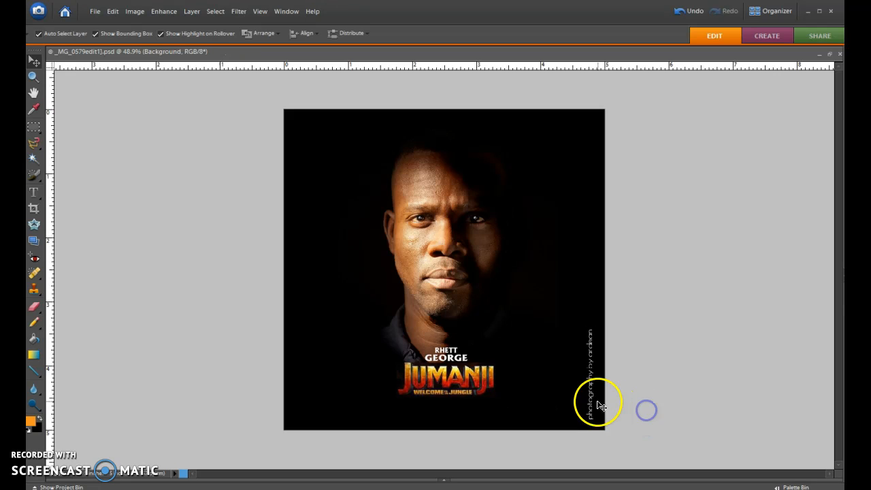
Step: Select the white watermark layer and rotate only that layer 90° right so the text runs horizontally
{"action": "left_click", "coordinate": [593, 401]}
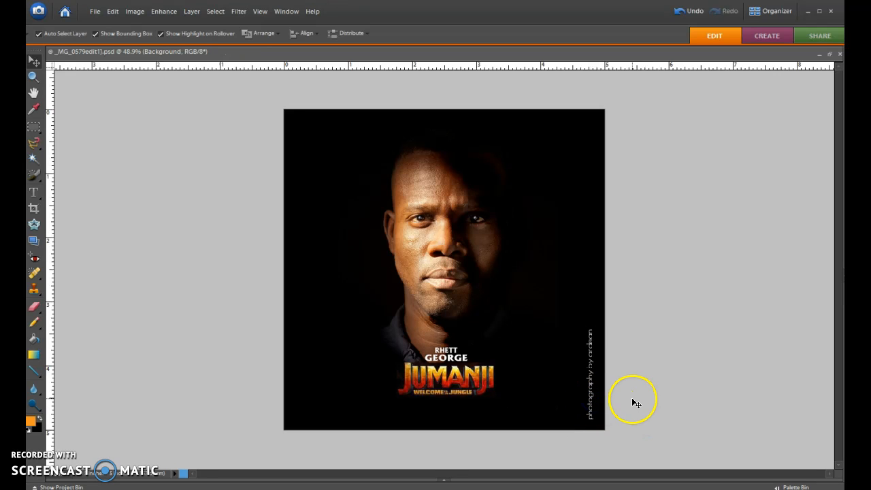
{"action": "left_click", "coordinate": [591, 400]}
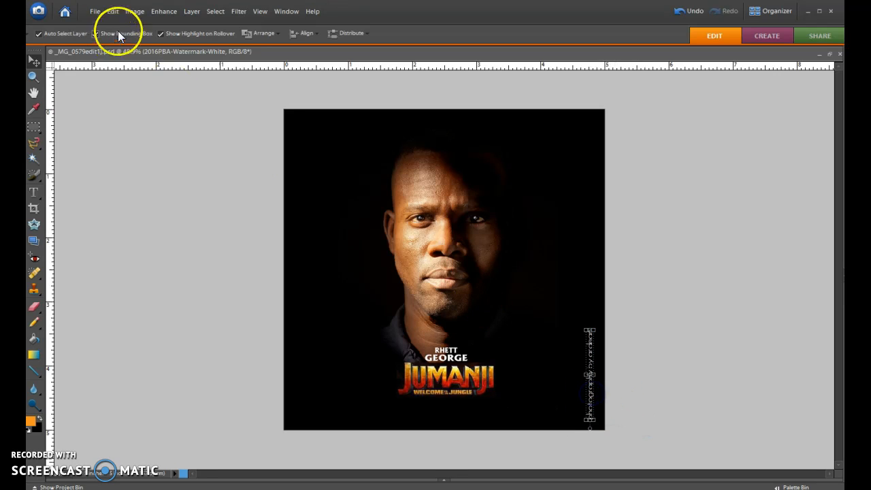
{"action": "left_click", "coordinate": [134, 11]}
{"action": "mouse_move", "coordinate": [156, 26]}
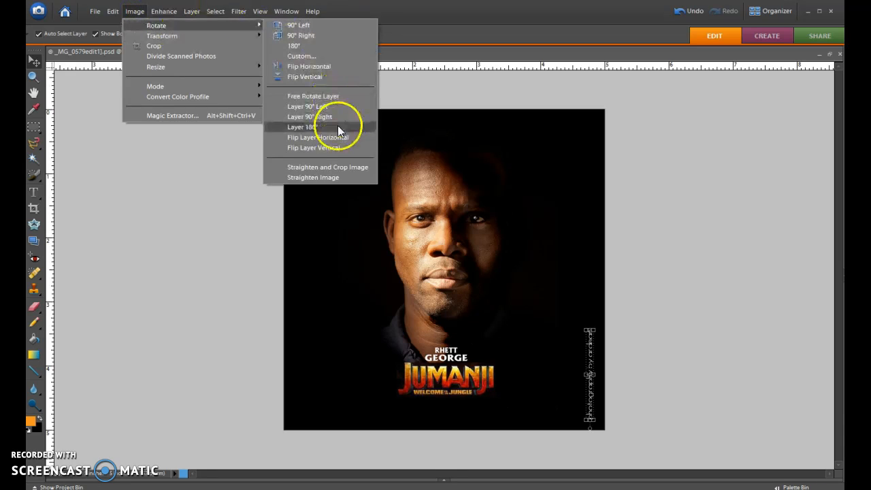
{"action": "left_click", "coordinate": [328, 117]}
Step: Move the horizontal watermark to the poster's lower edge, centred beneath the Jumanji title
{"action": "left_click", "coordinate": [698, 334]}
{"action": "left_click_drag", "start_coordinate": [577, 378], "coordinate": [495, 401]}
{"action": "left_click", "coordinate": [724, 428]}
{"action": "left_click_drag", "start_coordinate": [590, 373], "coordinate": [487, 416]}
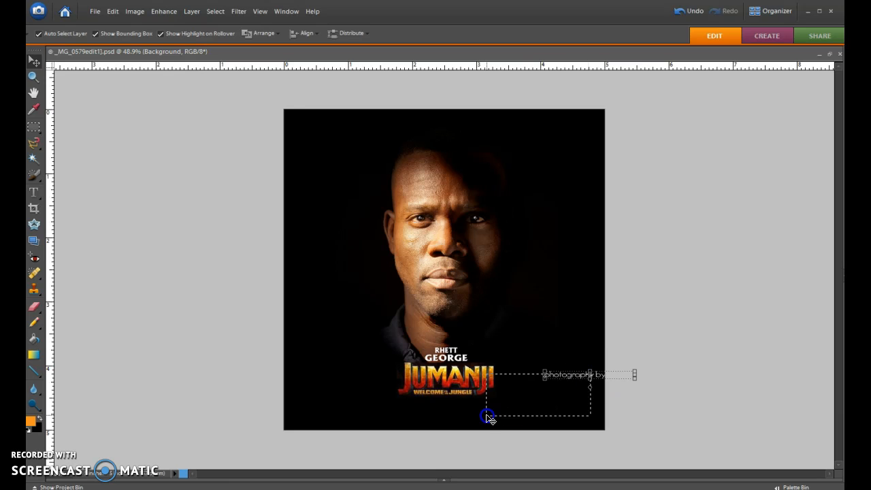
{"action": "left_click_drag", "start_coordinate": [588, 375], "coordinate": [497, 413]}
{"action": "left_click", "coordinate": [598, 386]}
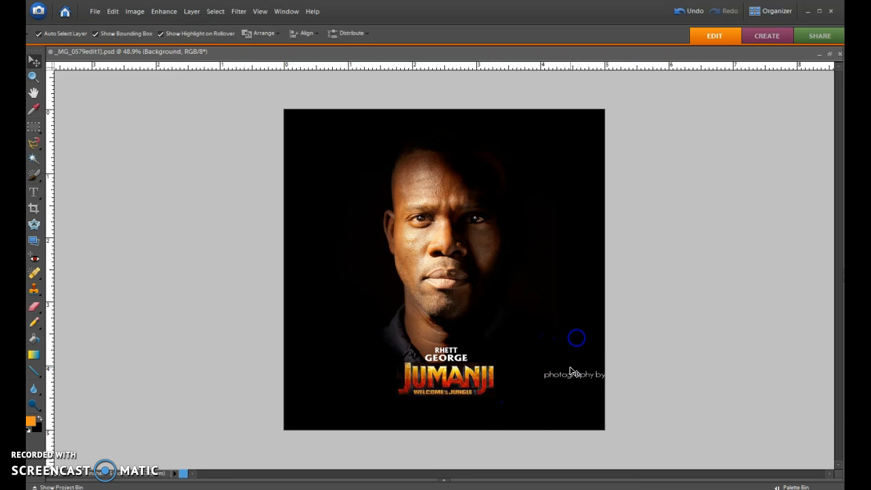
{"action": "left_click_drag", "start_coordinate": [570, 379], "coordinate": [425, 420]}
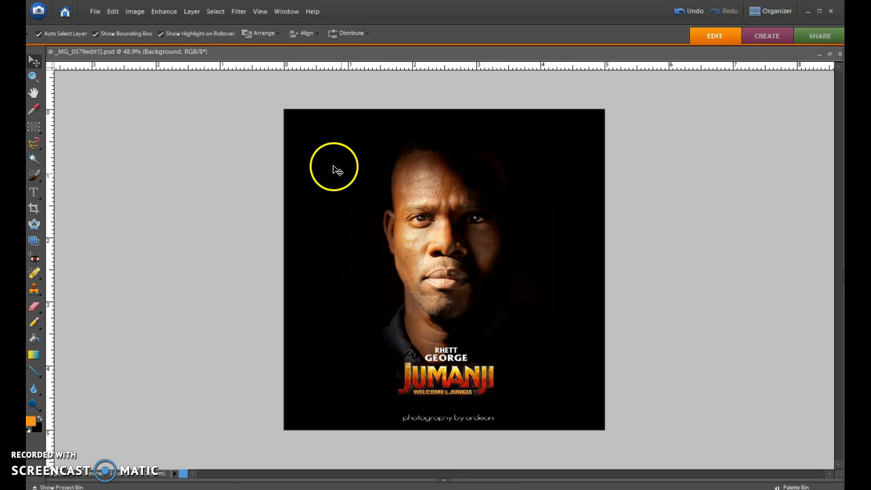
Step: Open the Save for Web export for the watermarked poster
{"action": "left_click", "coordinate": [87, 11]}
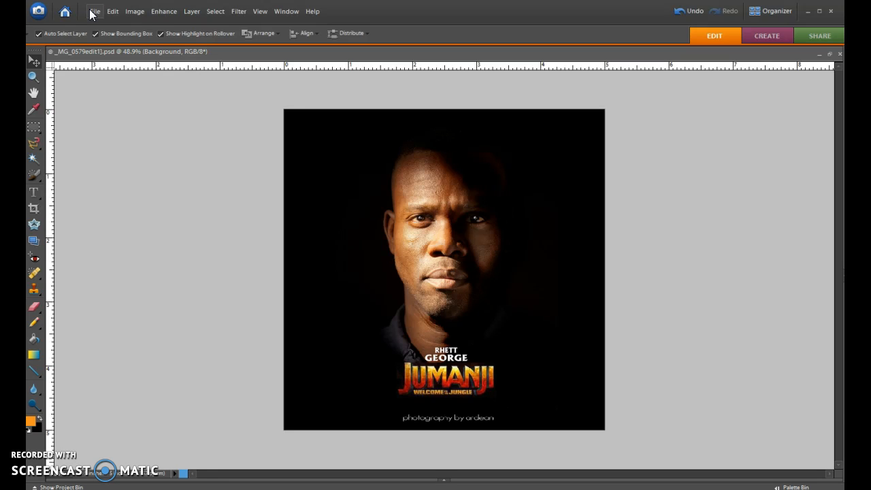
{"action": "left_click", "coordinate": [90, 11]}
{"action": "left_click", "coordinate": [143, 130]}
{"action": "left_click", "coordinate": [370, 259]}
{"action": "left_click", "coordinate": [333, 315]}
{"action": "left_click", "coordinate": [360, 217]}
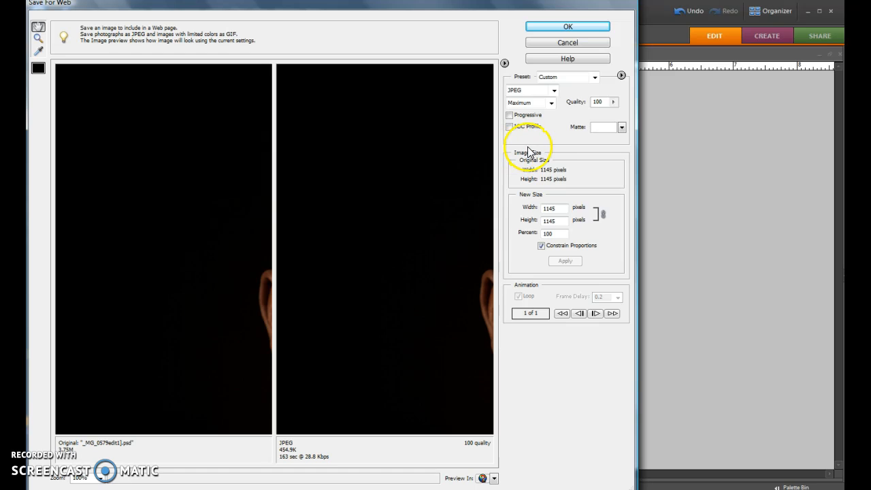
{"action": "left_click", "coordinate": [575, 28]}
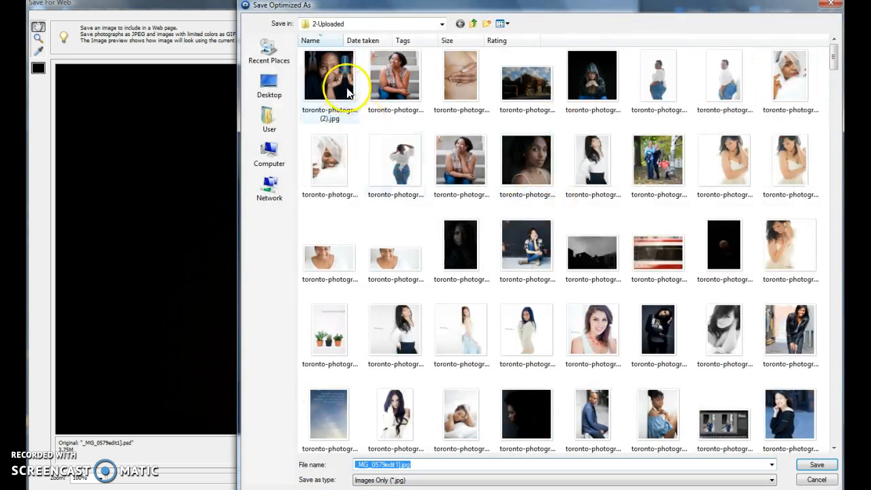
{"action": "left_click", "coordinate": [515, 106]}
{"action": "double_click", "coordinate": [428, 465]}
{"action": "left_click", "coordinate": [428, 466]}
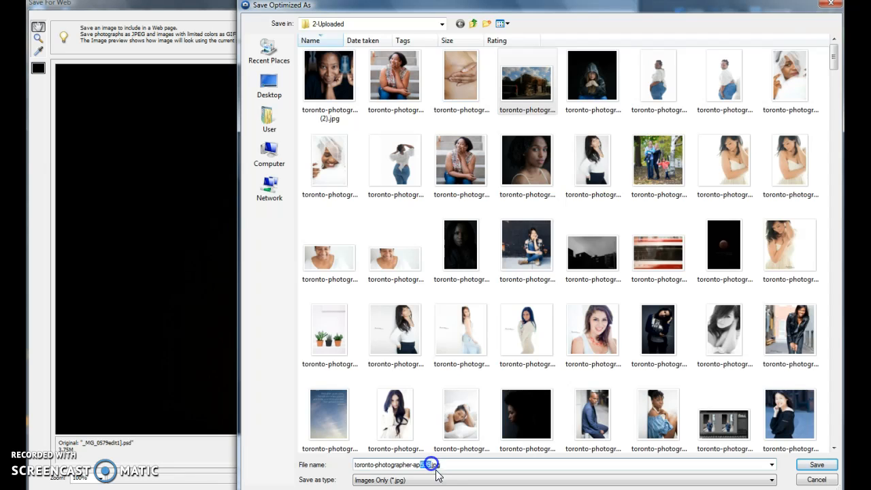
{"action": "key", "text": "Return"}
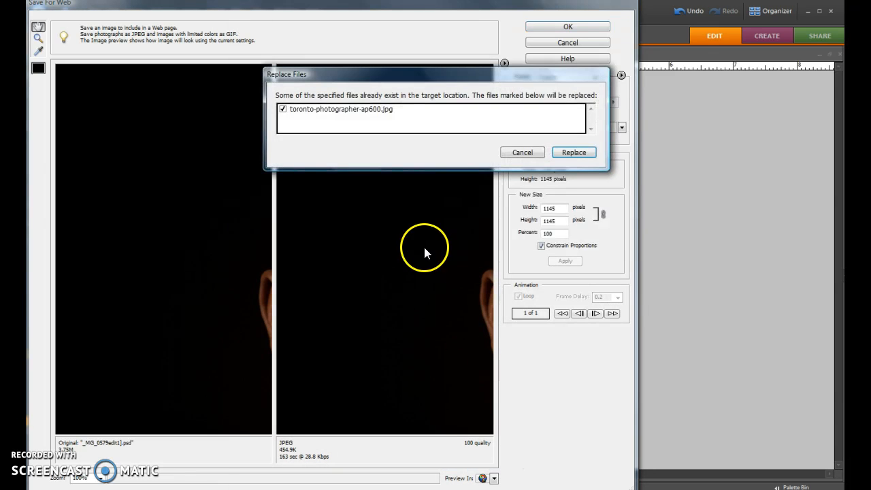
{"action": "left_click", "coordinate": [522, 152]}
Step: Save the web JPEG in the 2-Uploaded folder, reusing the toronto-photographer-ap file name with a new number
{"action": "left_click", "coordinate": [552, 26]}
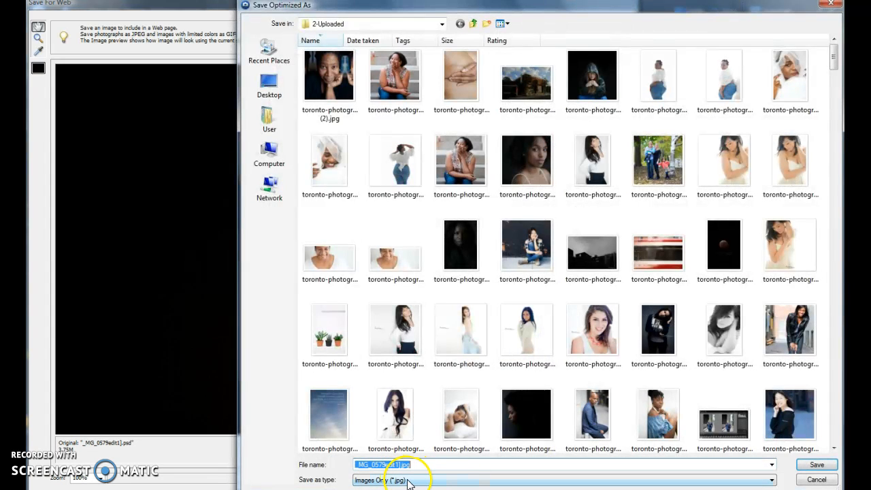
{"action": "left_click", "coordinate": [526, 102]}
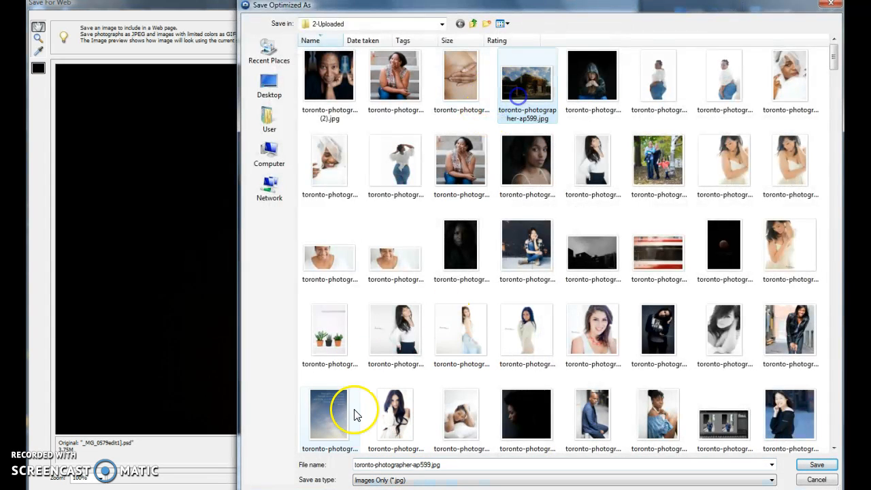
{"action": "double_click", "coordinate": [421, 465]}
{"action": "left_click", "coordinate": [423, 465]}
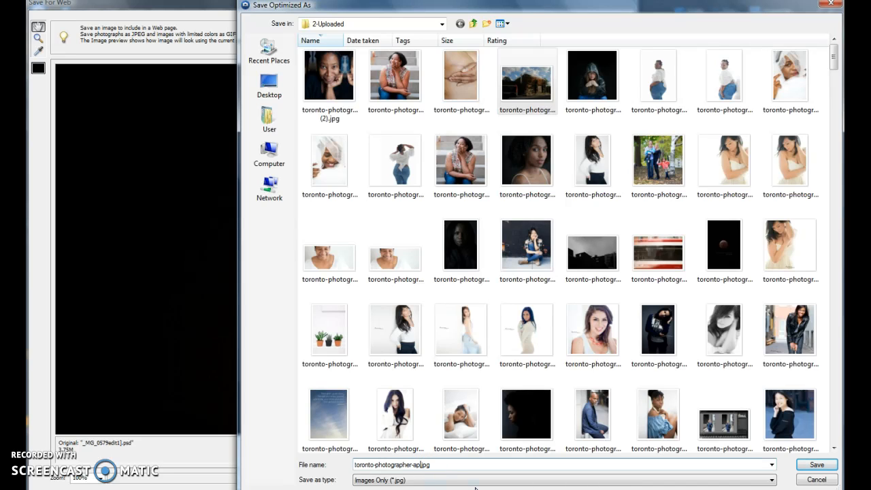
{"action": "key", "text": "Return"}
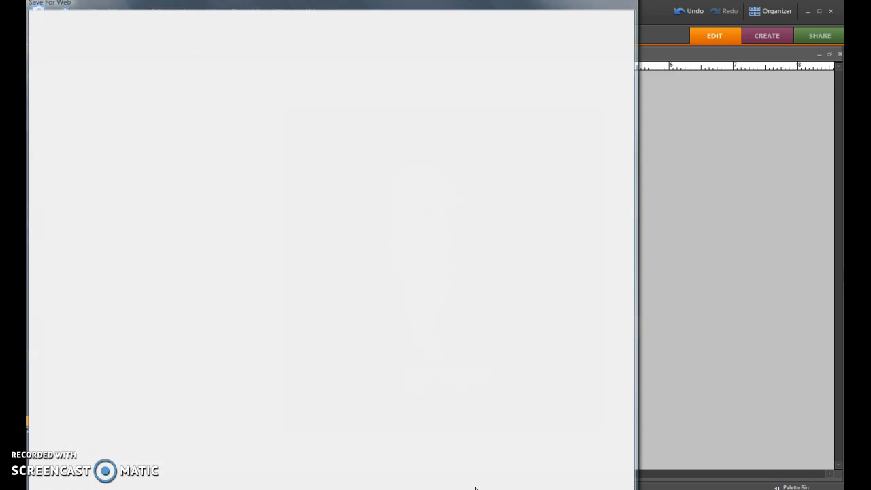